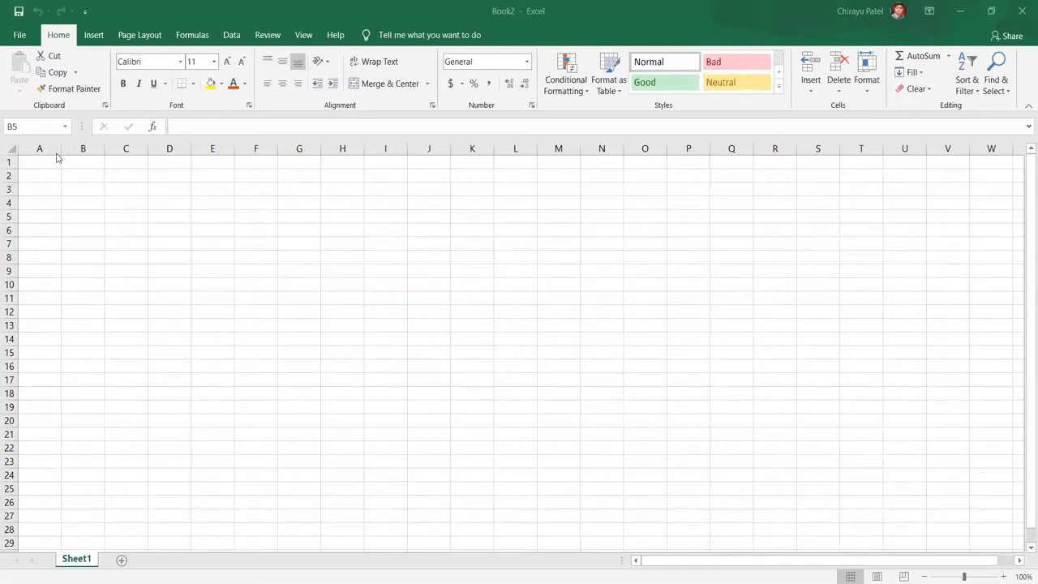
- Enter the title "MAJOR RIVERS IN INDIA" in cell A1 and widen column A to fit it
{"action": "left_click", "coordinate": [49, 161]}
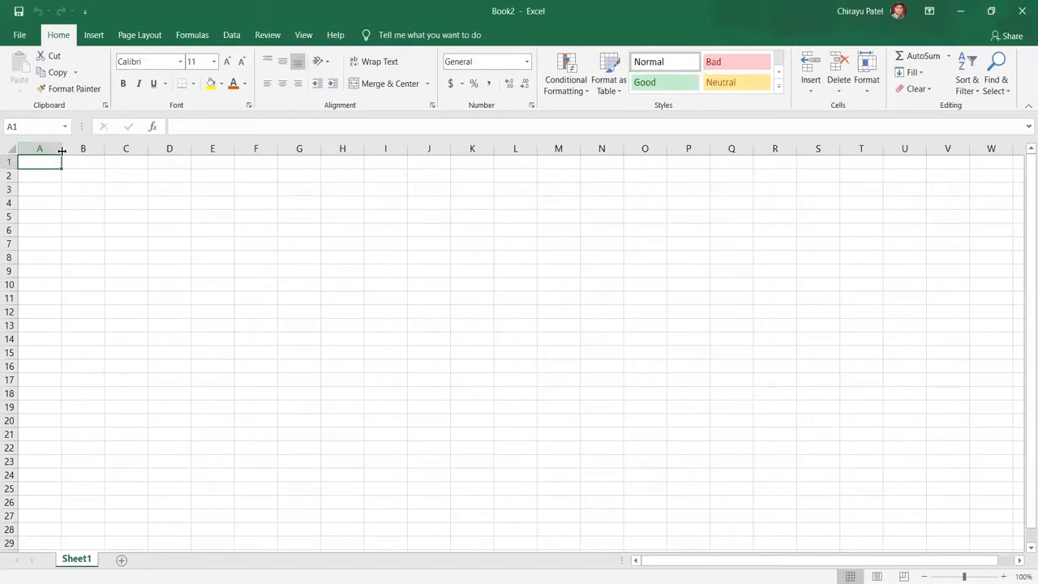
{"action": "left_click_drag", "start_coordinate": [62, 151], "coordinate": [111, 151]}
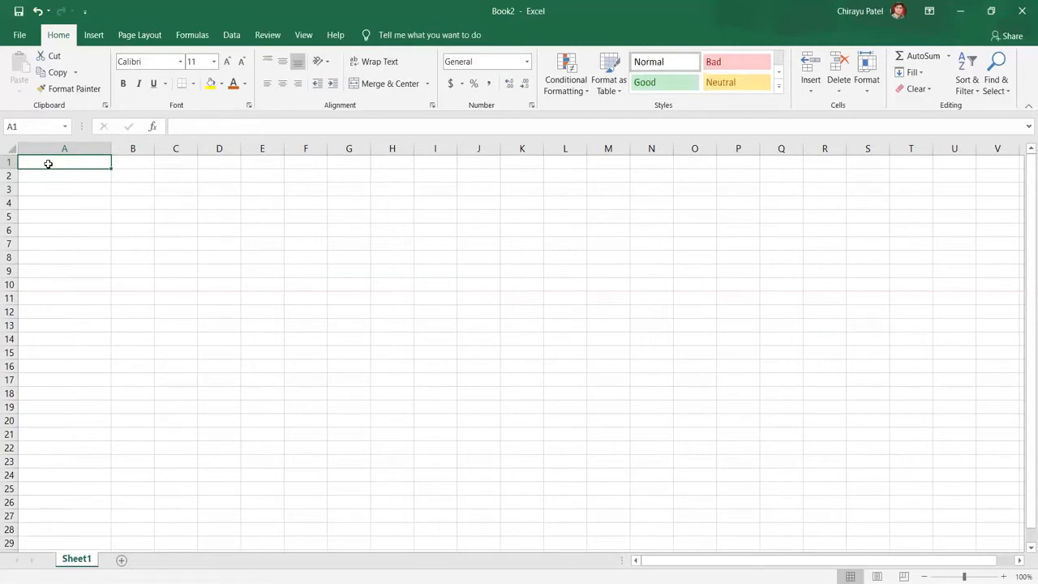
{"action": "type", "text": "MAJO"}
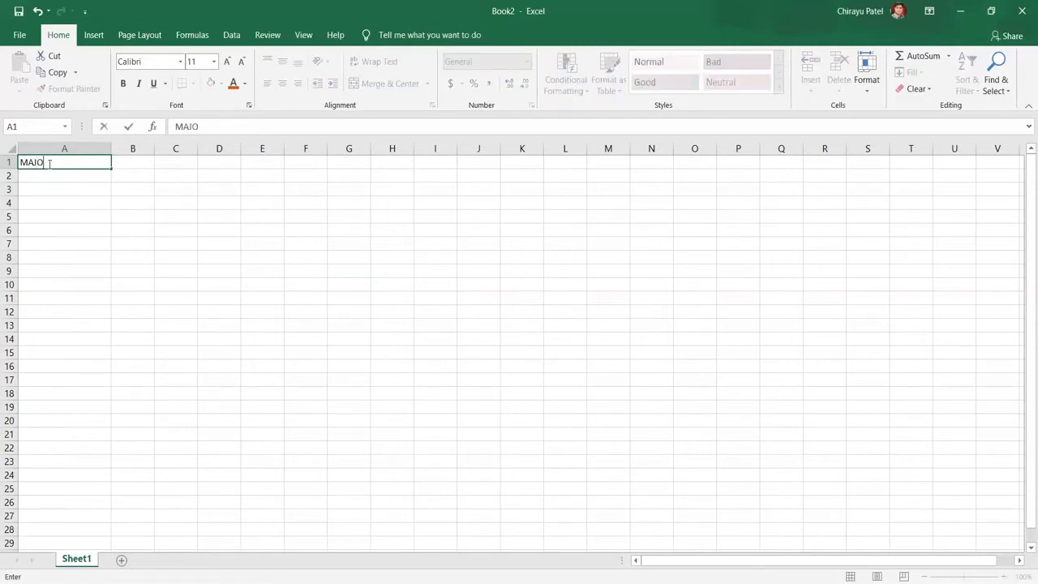
{"action": "type", "text": "R RIVERS IN I"}
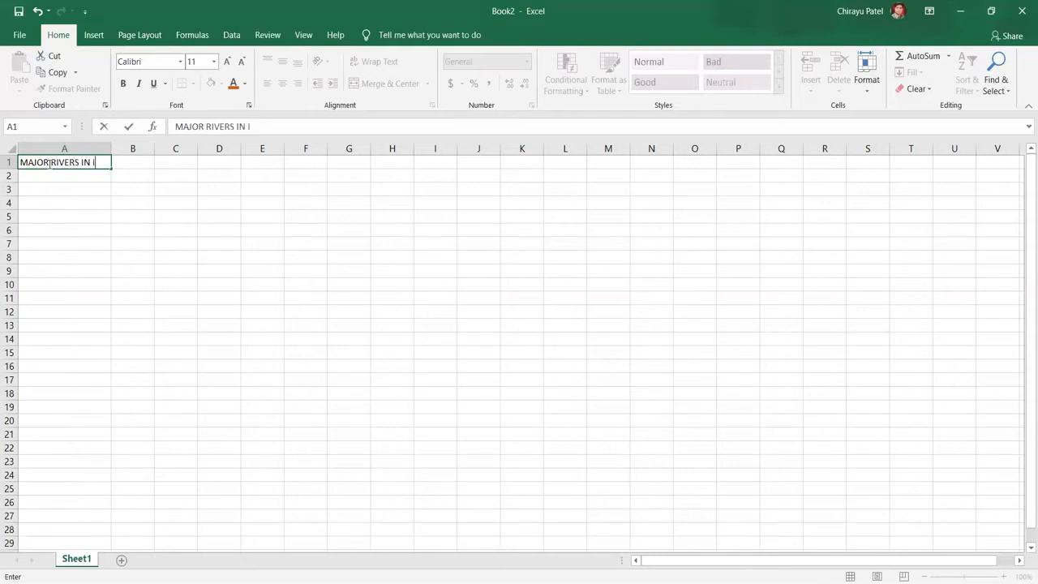
{"action": "type", "text": "NDIA"}
{"action": "key", "text": "Return"}
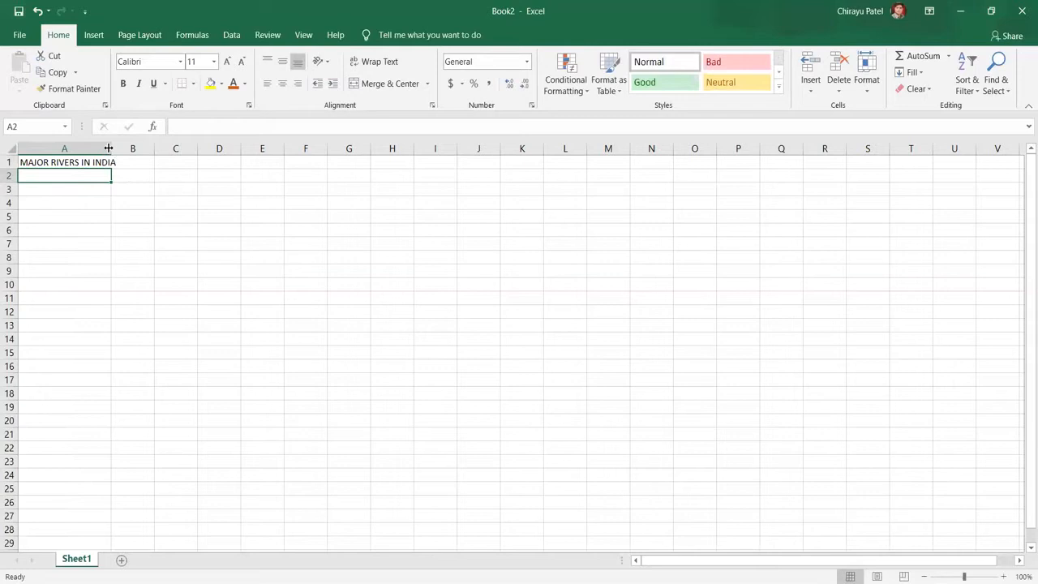
{"action": "left_click_drag", "start_coordinate": [107, 149], "coordinate": [139, 148]}
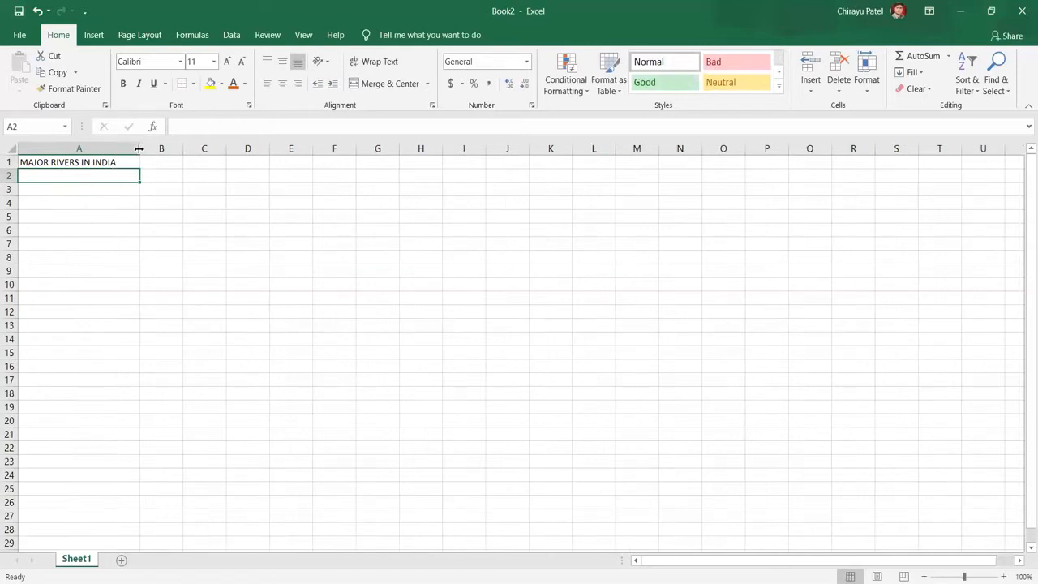
- Enter the column headings "Name" in cell A2 and "Length (km)" in cell B2
{"action": "left_click", "coordinate": [25, 162]}
{"action": "left_click", "coordinate": [45, 176]}
{"action": "type", "text": "NA"}
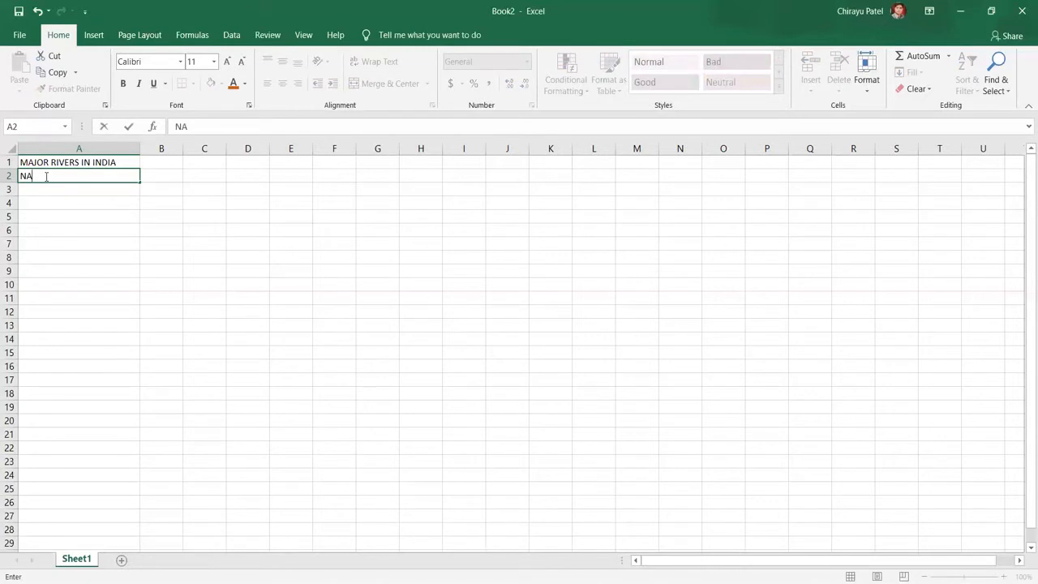
{"action": "key", "text": "BackSpace"}
{"action": "type", "text": "ame"}
{"action": "left_click", "coordinate": [168, 174]}
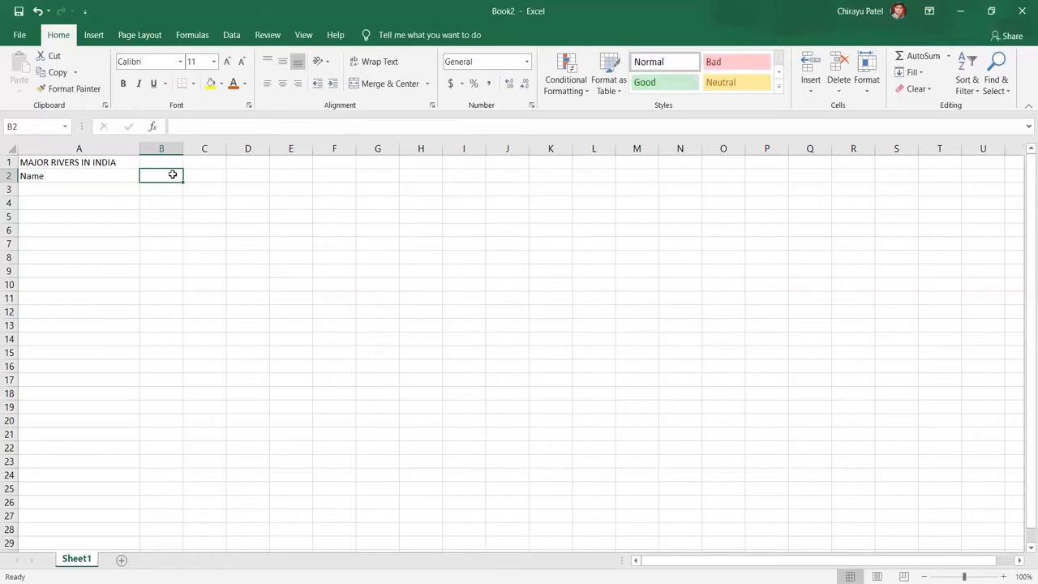
{"action": "type", "text": "Length"}
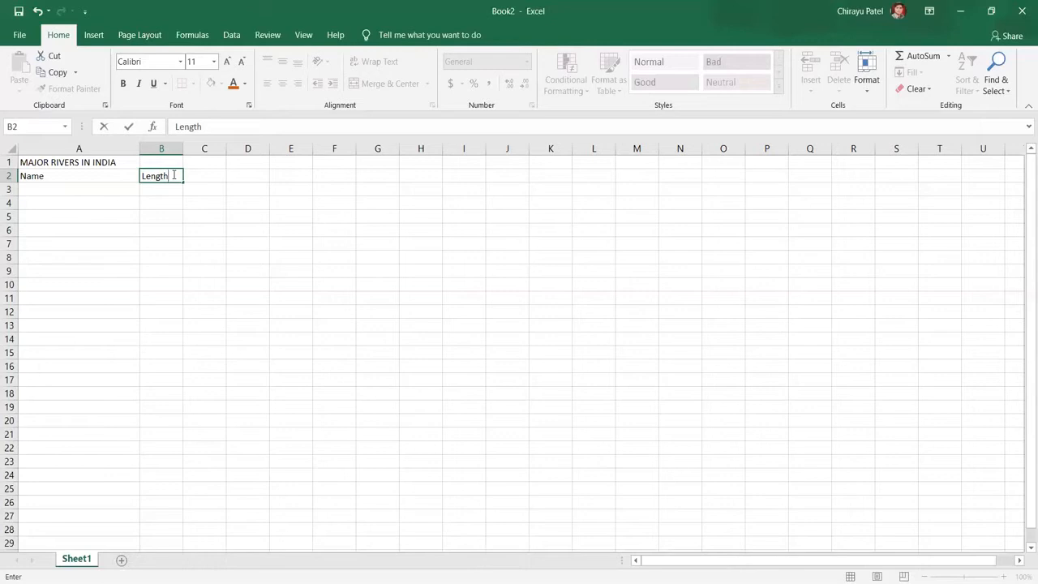
{"action": "type", "text": "i"}
{"action": "key", "text": "BackSpace"}
{"action": "key", "text": "BackSpace"}
{"action": "type", "text": "(km)"}
{"action": "left_click", "coordinate": [104, 214]}
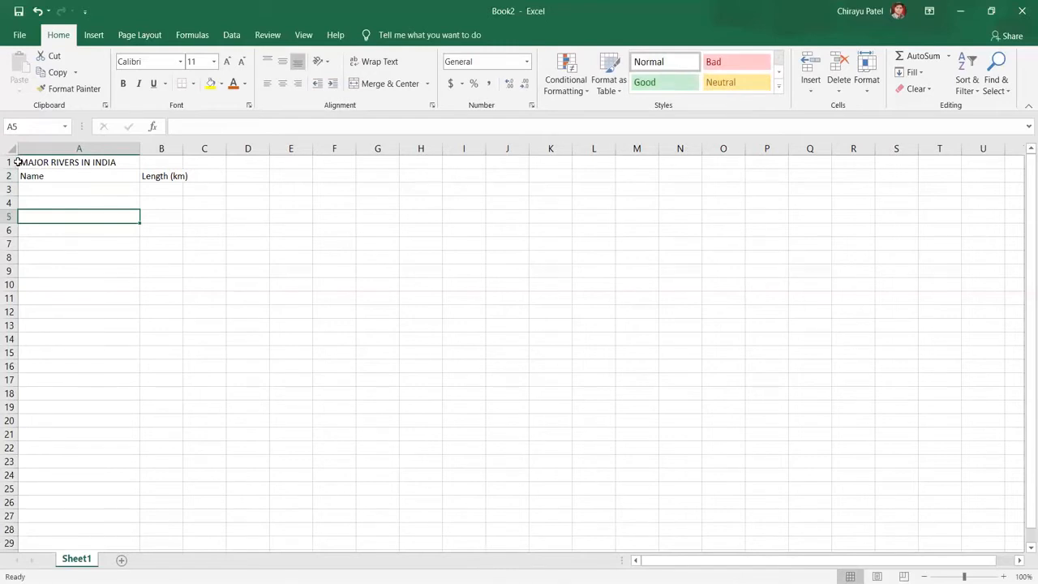
- Merge and center the title across A1:B1, and narrow column A while widening column B to fit its heading
{"action": "left_click", "coordinate": [62, 160]}
{"action": "left_click_drag", "start_coordinate": [62, 159], "coordinate": [166, 161]}
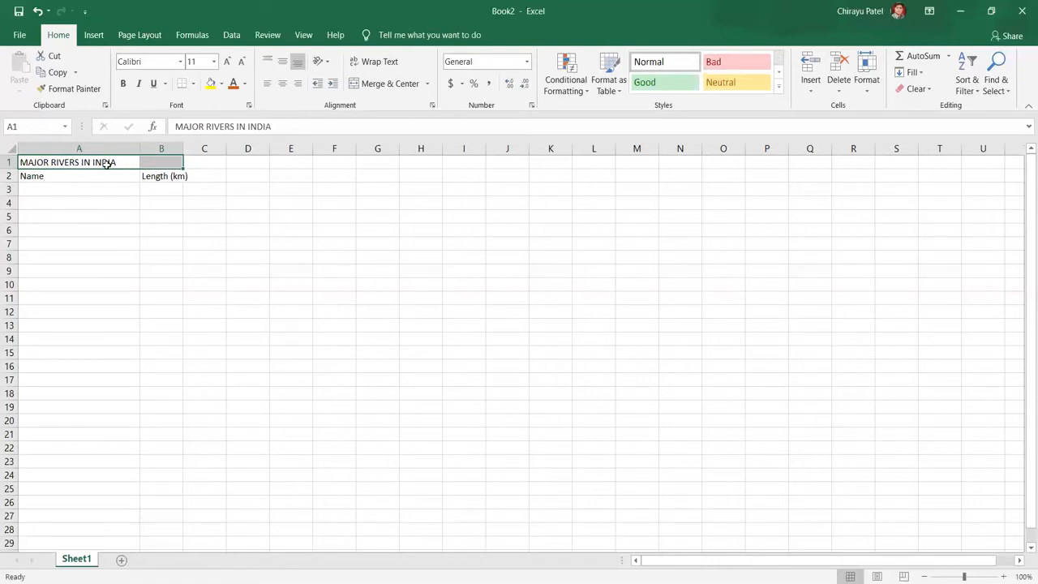
{"action": "left_click", "coordinate": [388, 84]}
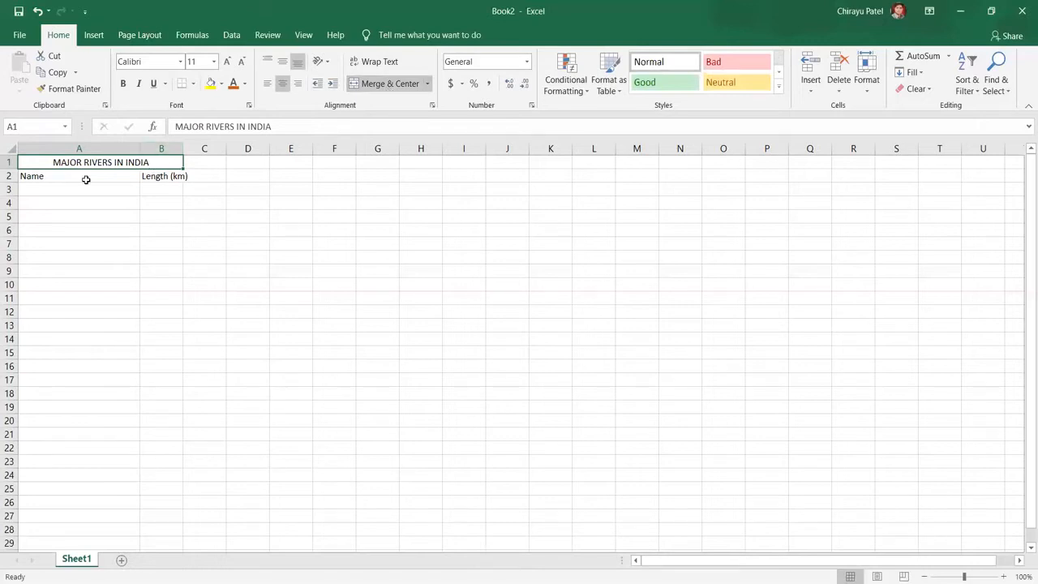
{"action": "left_click_drag", "start_coordinate": [140, 148], "coordinate": [113, 149]}
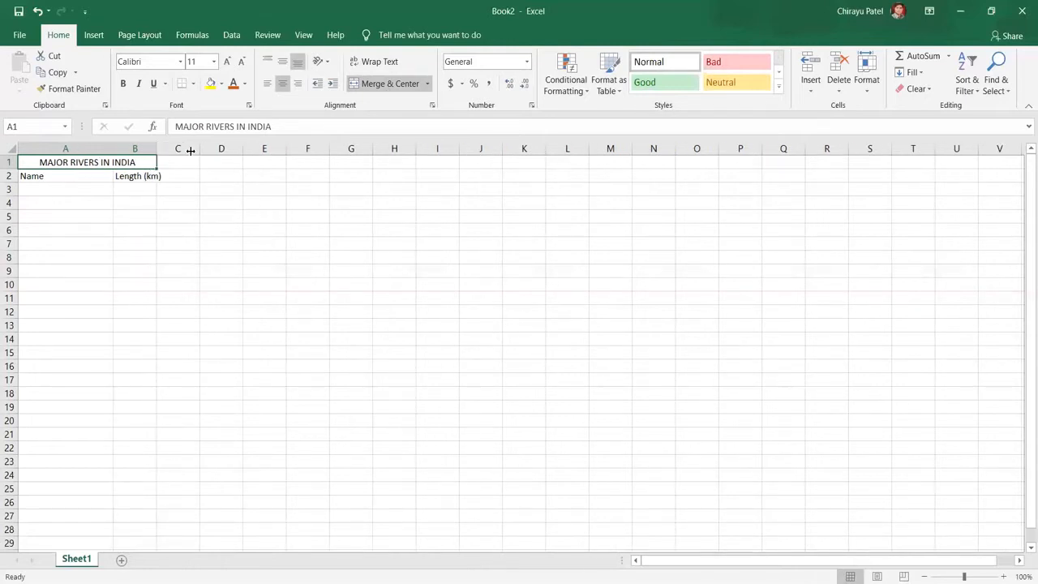
{"action": "left_click_drag", "start_coordinate": [157, 147], "coordinate": [192, 148]}
- Enter the river Ganga in cell A3 with a length of 2507 in B3
{"action": "left_click", "coordinate": [52, 190]}
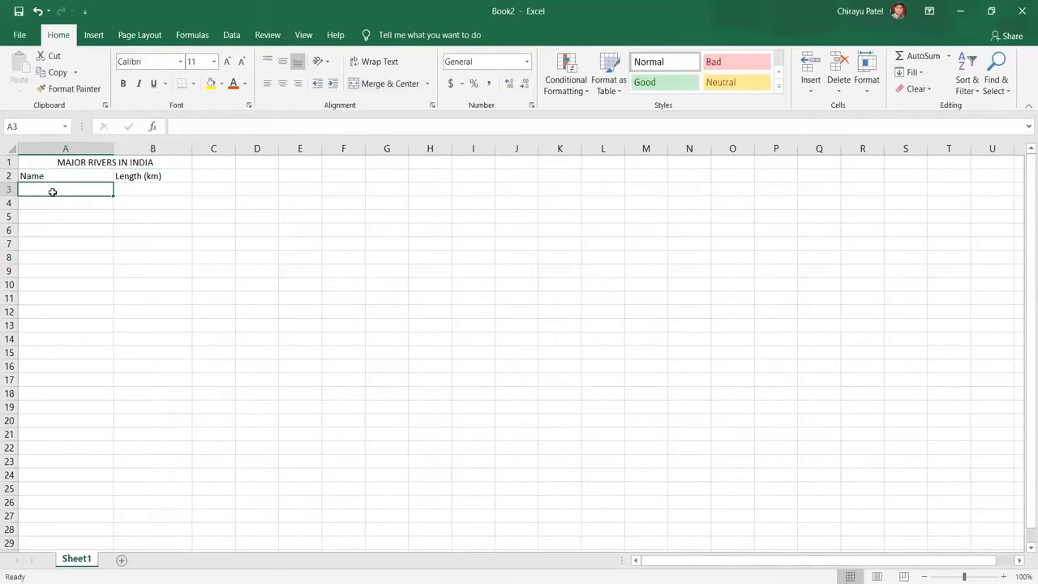
{"action": "type", "text": "Gang"}
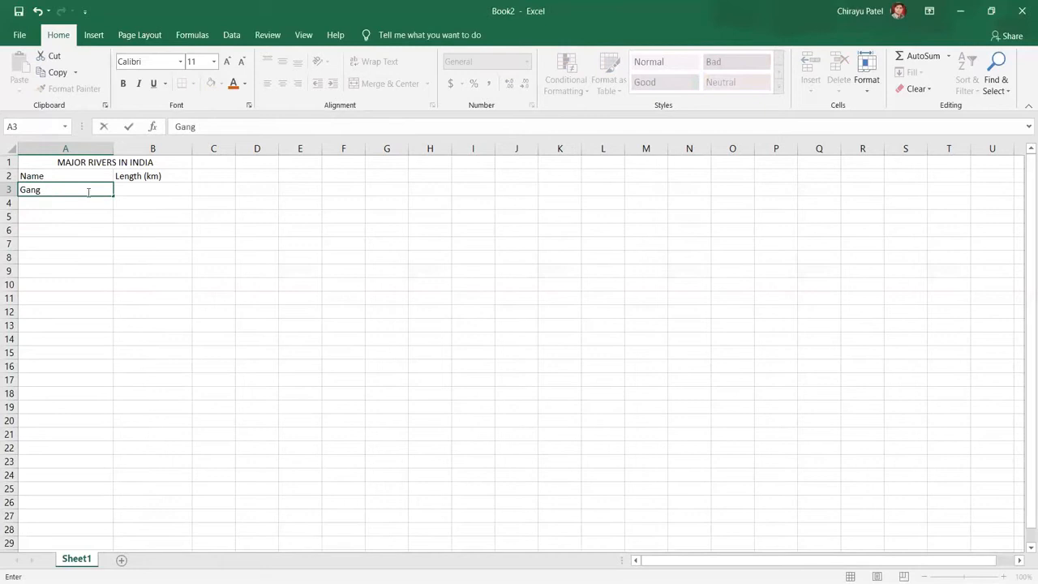
{"action": "type", "text": "a"}
{"action": "left_click", "coordinate": [158, 190]}
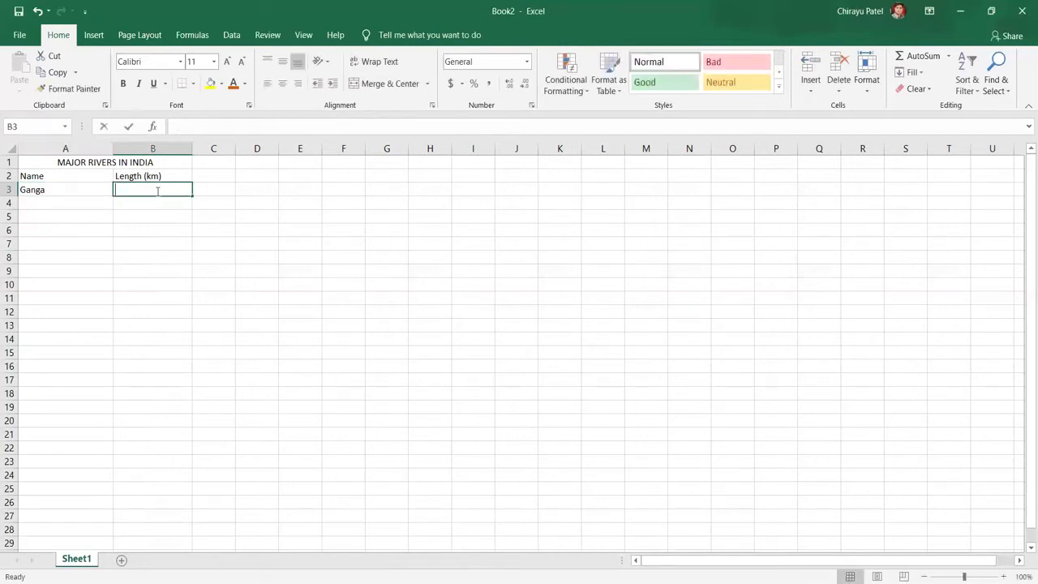
{"action": "type", "text": "2507"}
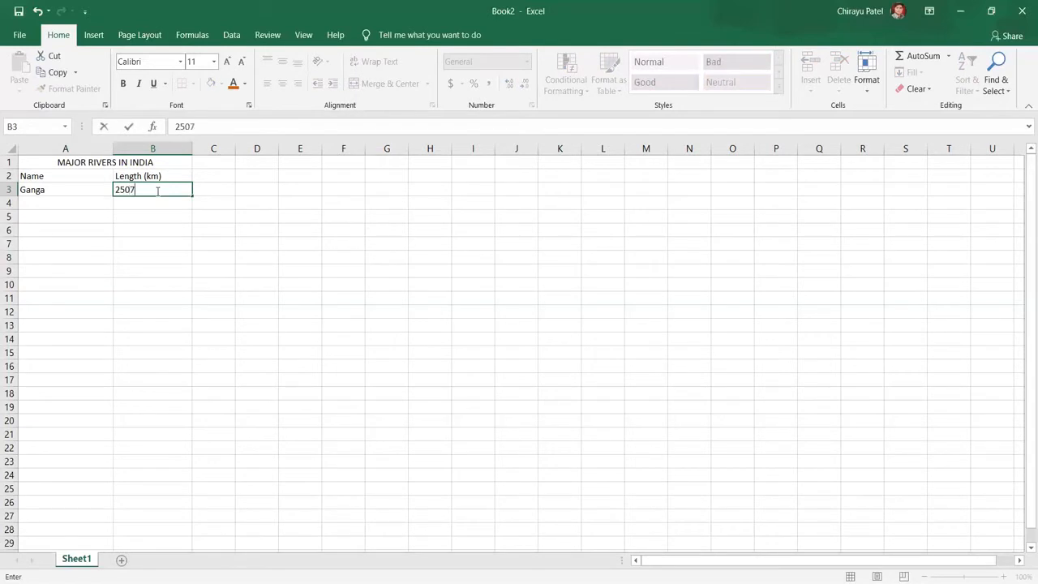
- Enter the river Yamuna in cell A4 with a length of 1370 in B4
{"action": "left_click", "coordinate": [63, 208]}
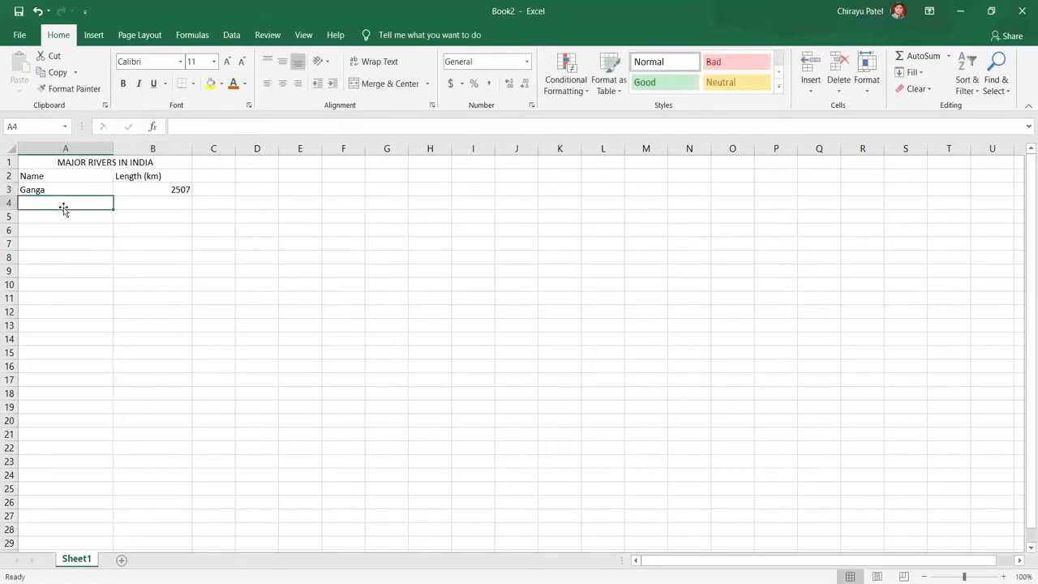
{"action": "type", "text": "YAM"}
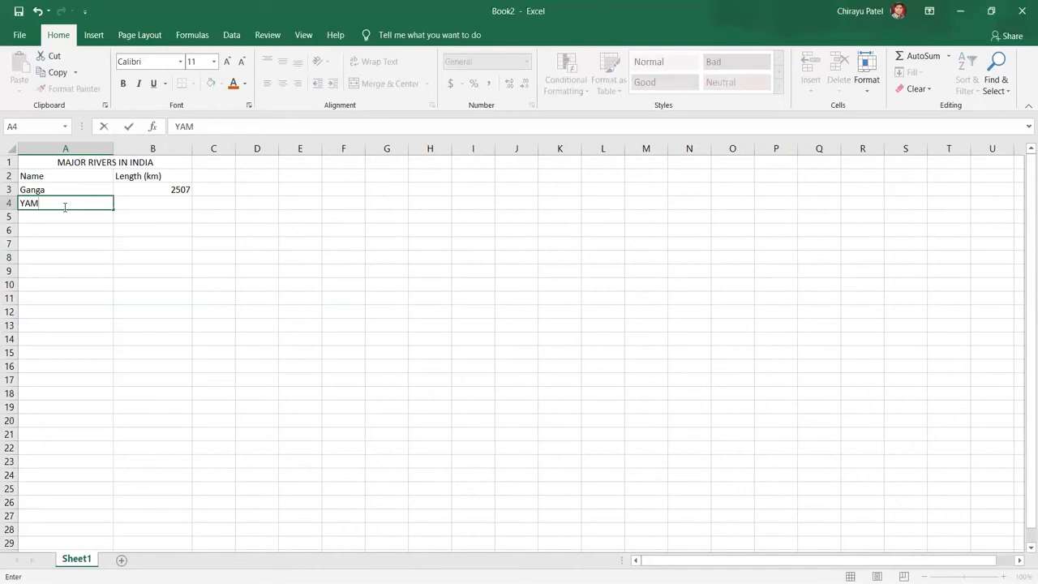
{"action": "key", "text": "BackSpace"}
{"action": "key", "text": "BackSpace"}
{"action": "type", "text": "amuna"}
{"action": "left_click", "coordinate": [138, 209]}
{"action": "type", "text": "1370"}
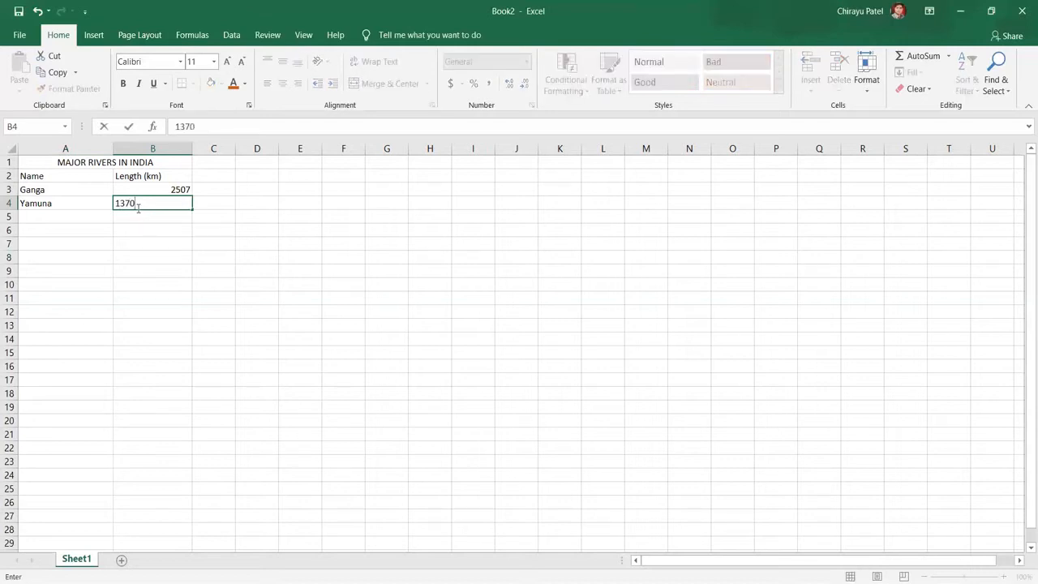
- Enter the river Brahmaputra in cell A5 with a length of 2850 in B5
{"action": "left_click", "coordinate": [102, 218]}
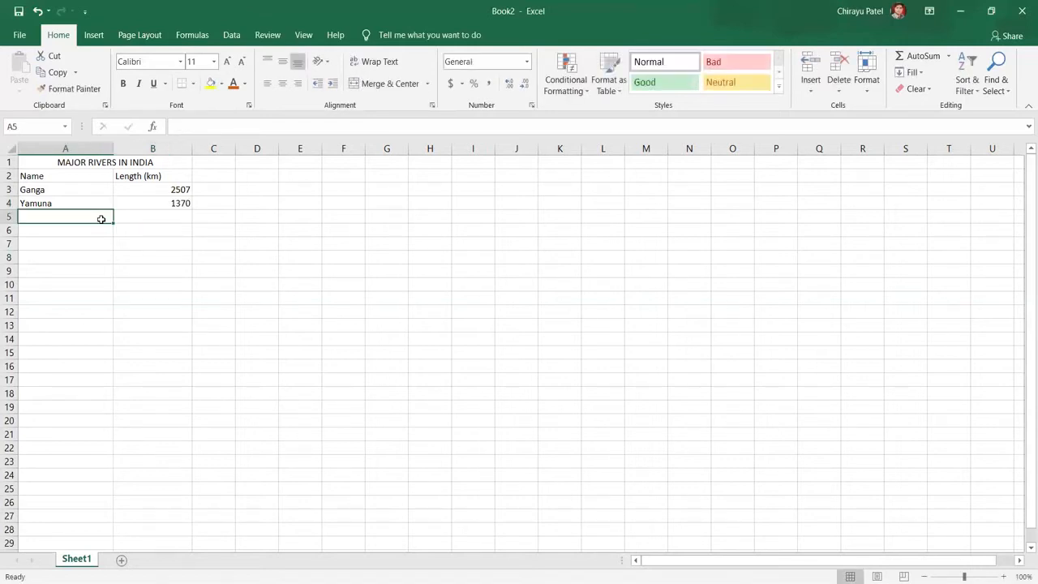
{"action": "type", "text": "Brahm"}
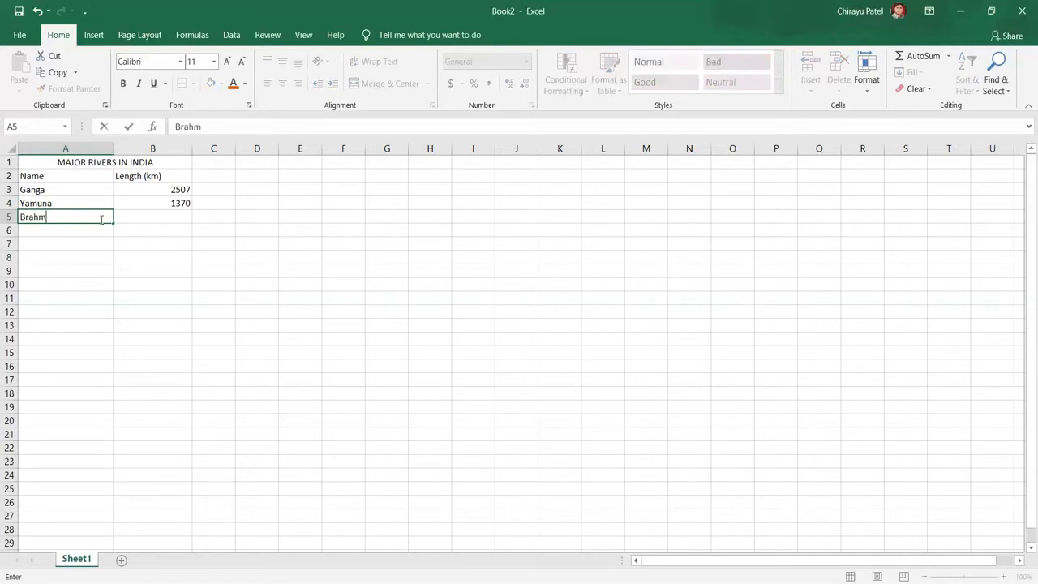
{"action": "type", "text": "aputra"}
{"action": "left_click", "coordinate": [153, 217]}
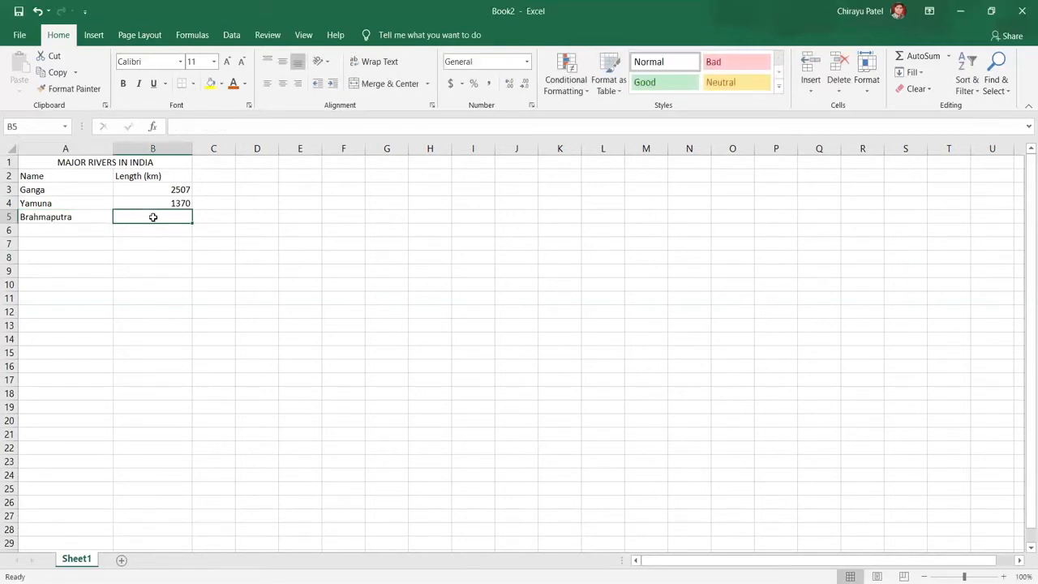
{"action": "type", "text": "2"}
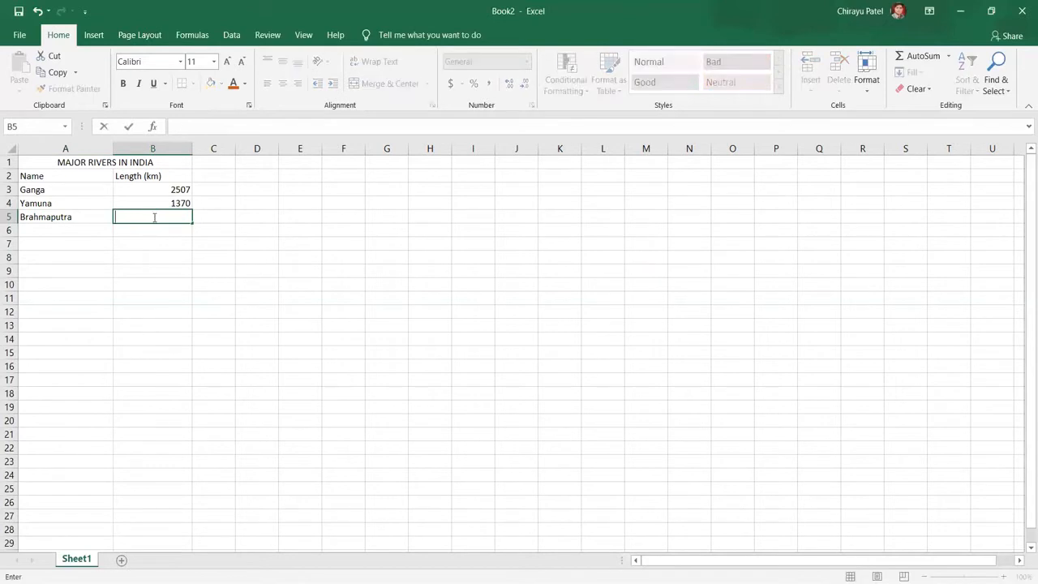
{"action": "type", "text": "850"}
- Enter the river Kaveri in cell A6 with a length of 765 in B6
{"action": "left_click", "coordinate": [67, 237]}
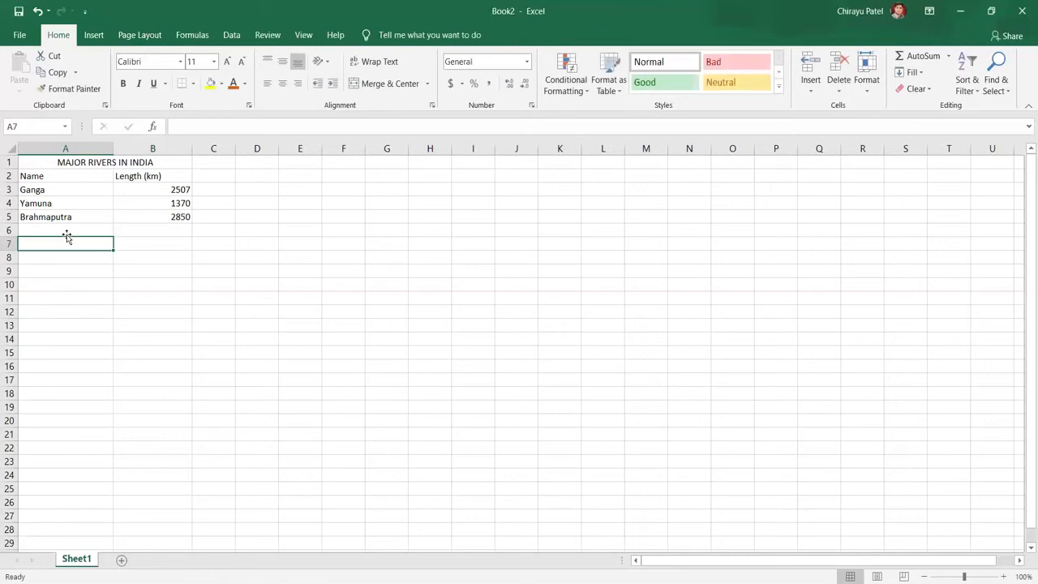
{"action": "left_click", "coordinate": [67, 232]}
{"action": "type", "text": "Kaveri"}
{"action": "left_click", "coordinate": [141, 226]}
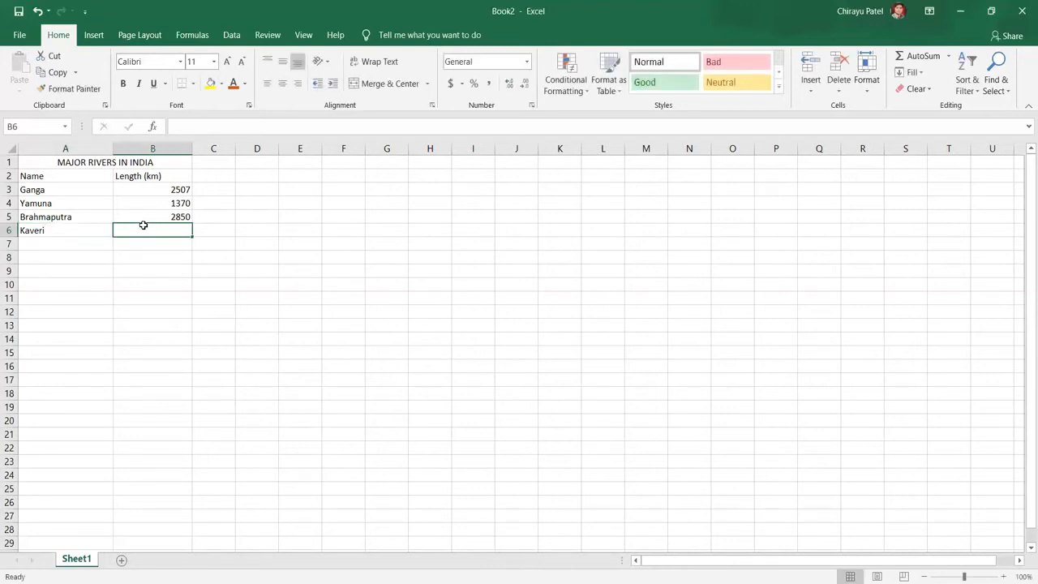
{"action": "type", "text": "765"}
- Enter the river Godavari in cell A7 with a length of 1465 in B7
{"action": "left_click", "coordinate": [95, 241]}
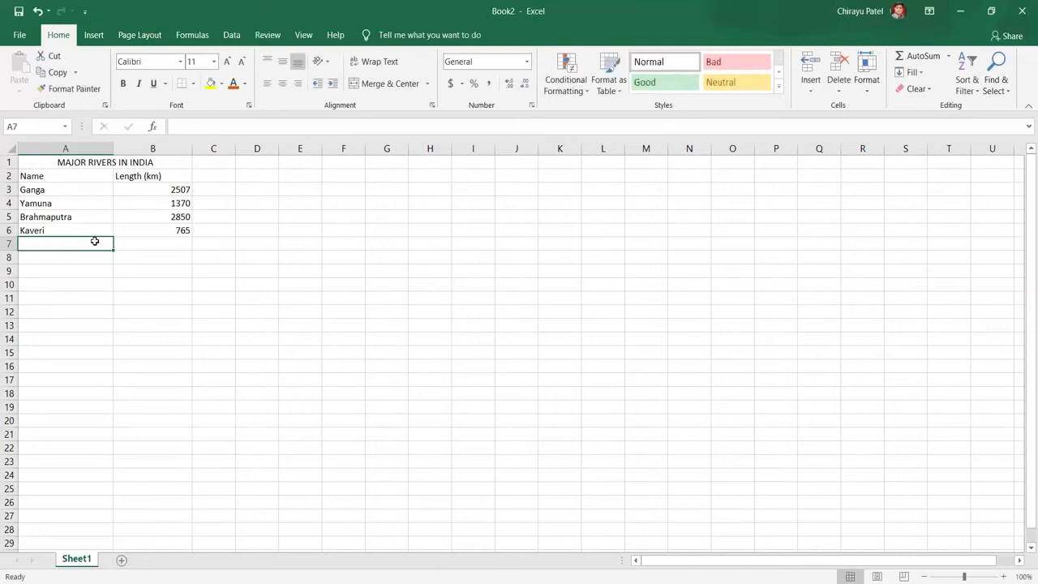
{"action": "type", "text": "Godava"}
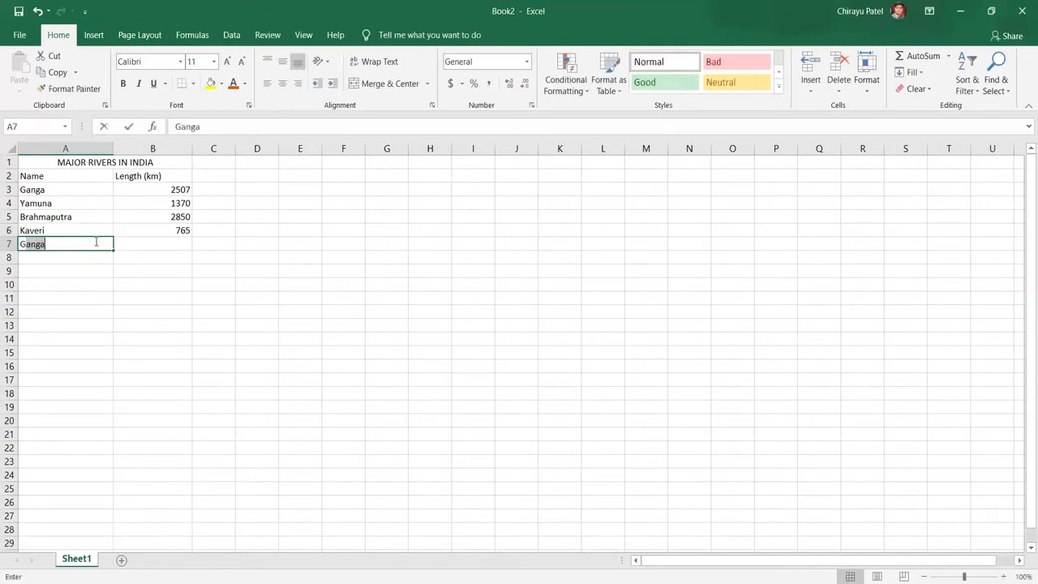
{"action": "type", "text": "ri"}
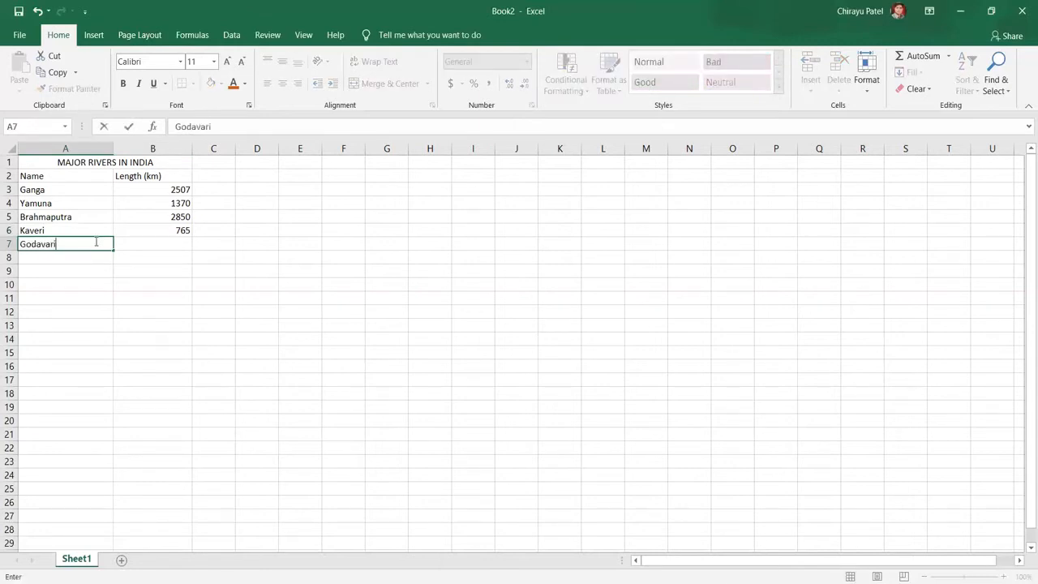
{"action": "left_click", "coordinate": [132, 244]}
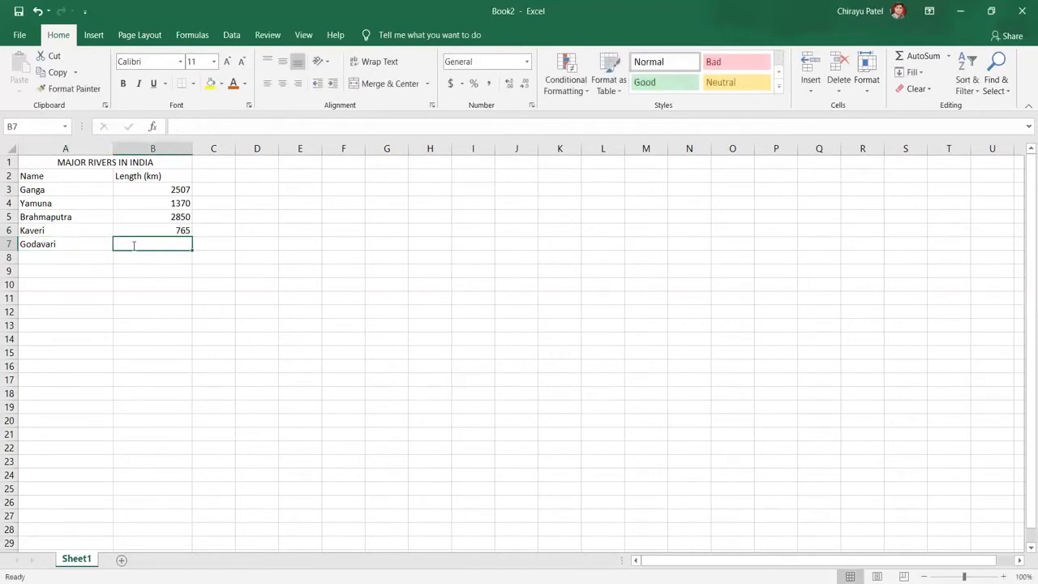
{"action": "type", "text": "1465"}
- Enter the river Krishna in cell A8 with a length of 900 in B8
{"action": "left_click", "coordinate": [95, 255]}
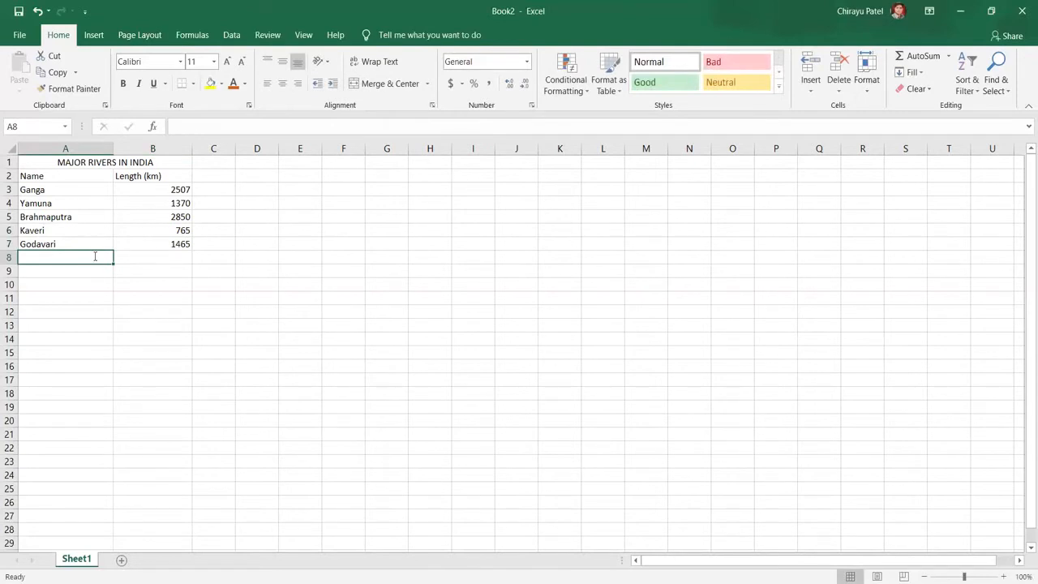
{"action": "type", "text": "Krishna"}
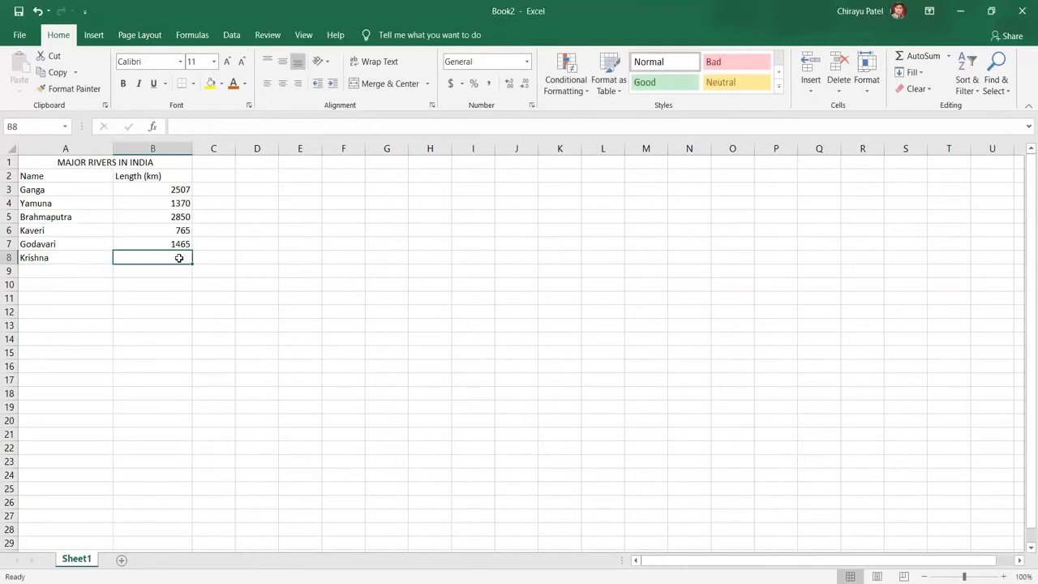
{"action": "type", "text": "900"}
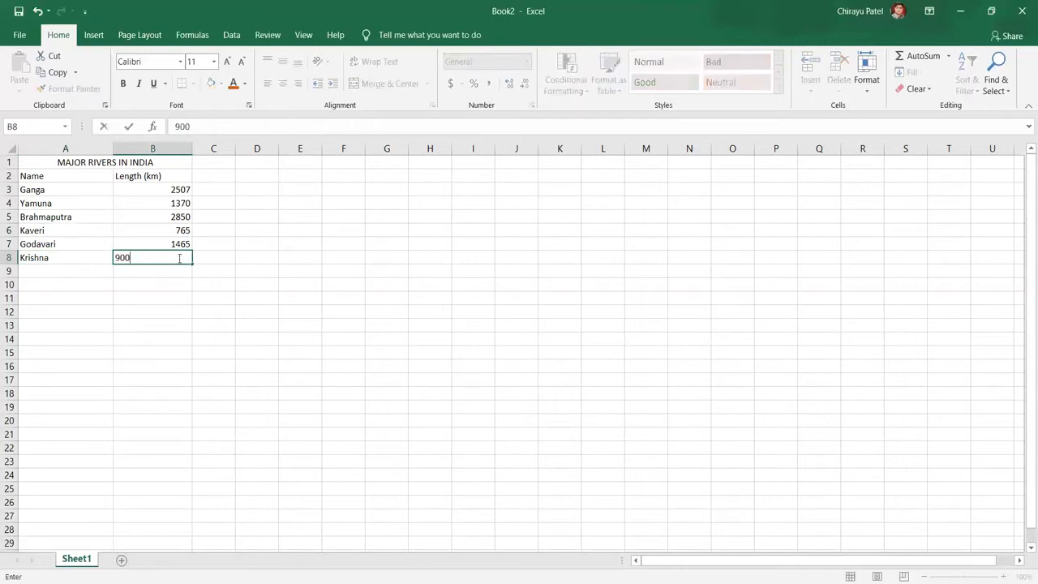
- Enter the river Narmada in cell A9 with a length of 1300 in B9
{"action": "left_click", "coordinate": [95, 276]}
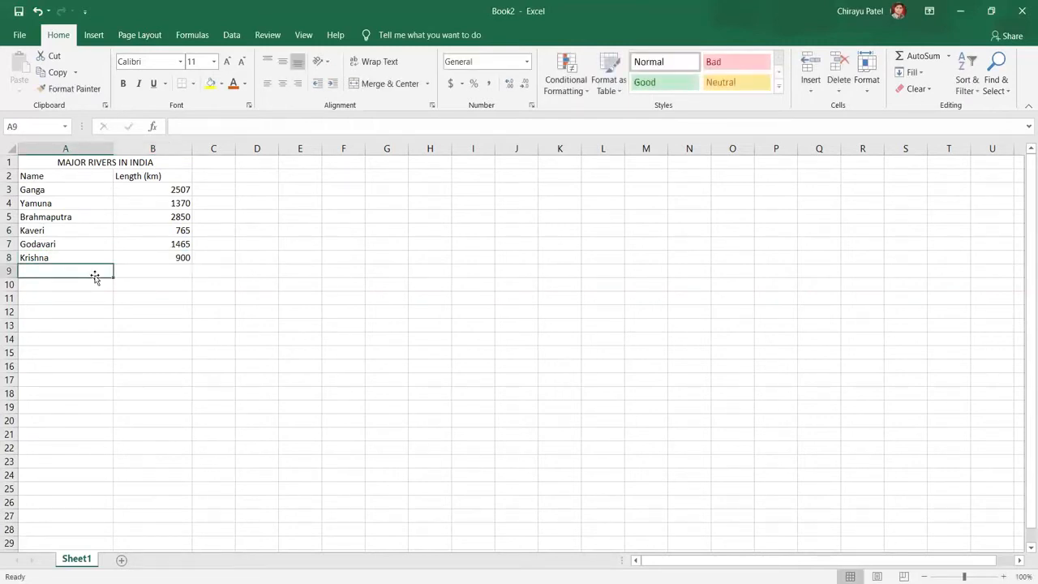
{"action": "type", "text": "Narm"}
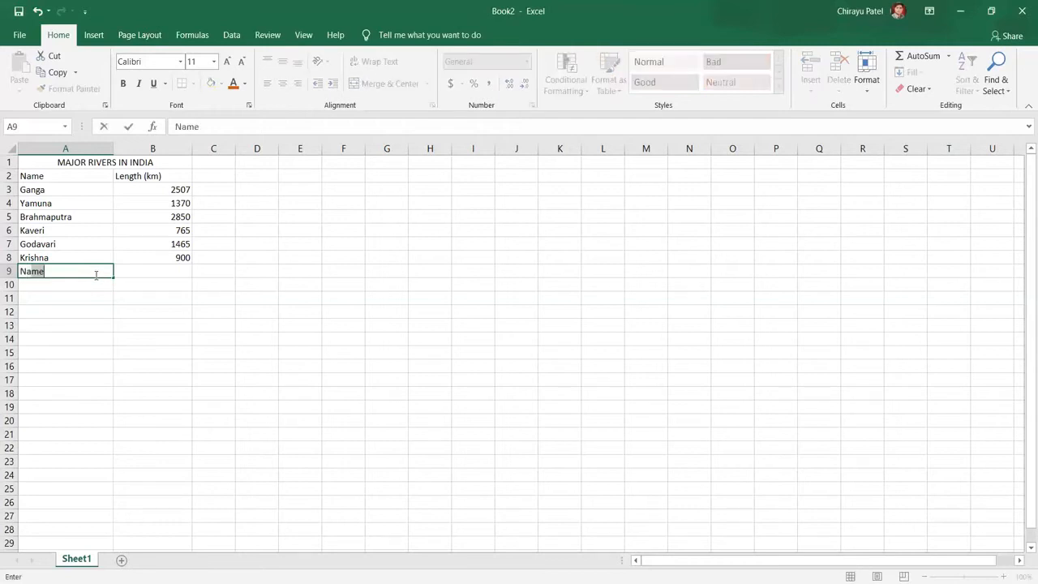
{"action": "type", "text": "ada"}
{"action": "left_click", "coordinate": [145, 270]}
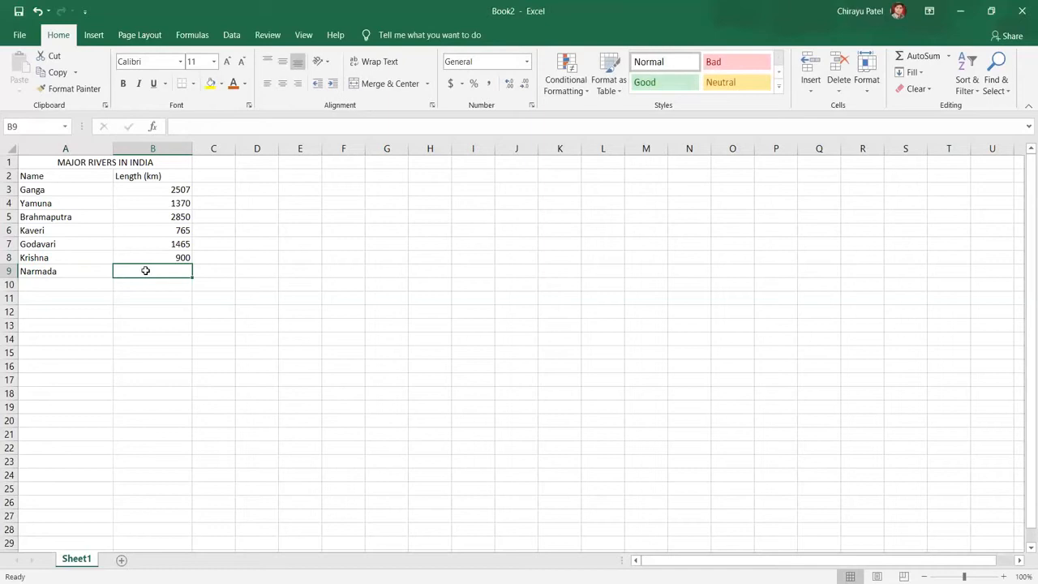
{"action": "type", "text": "1300"}
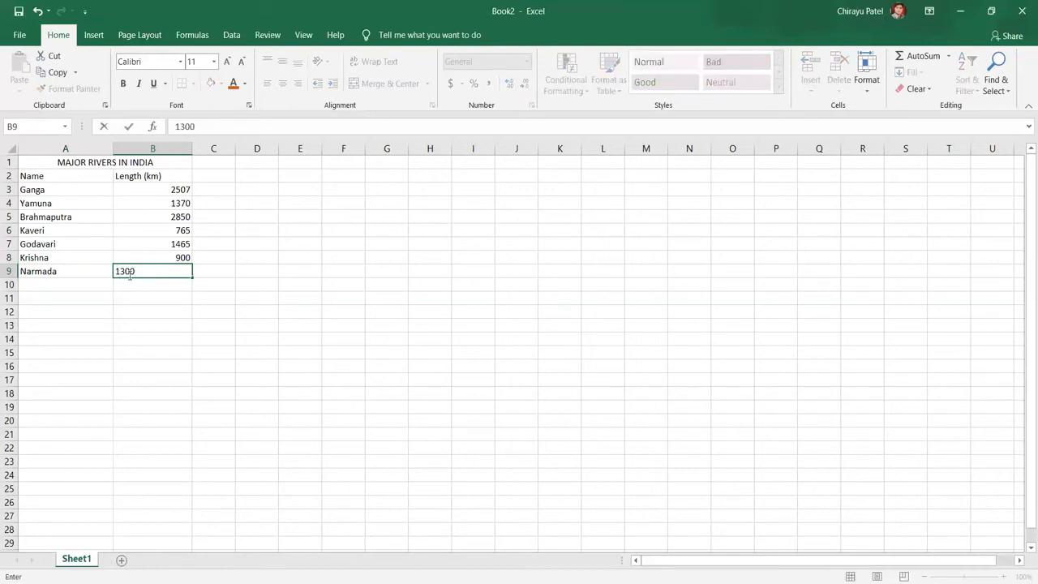
- Enter the river Tapti in cell A10 with a length of 724 in B10
{"action": "left_click", "coordinate": [85, 287]}
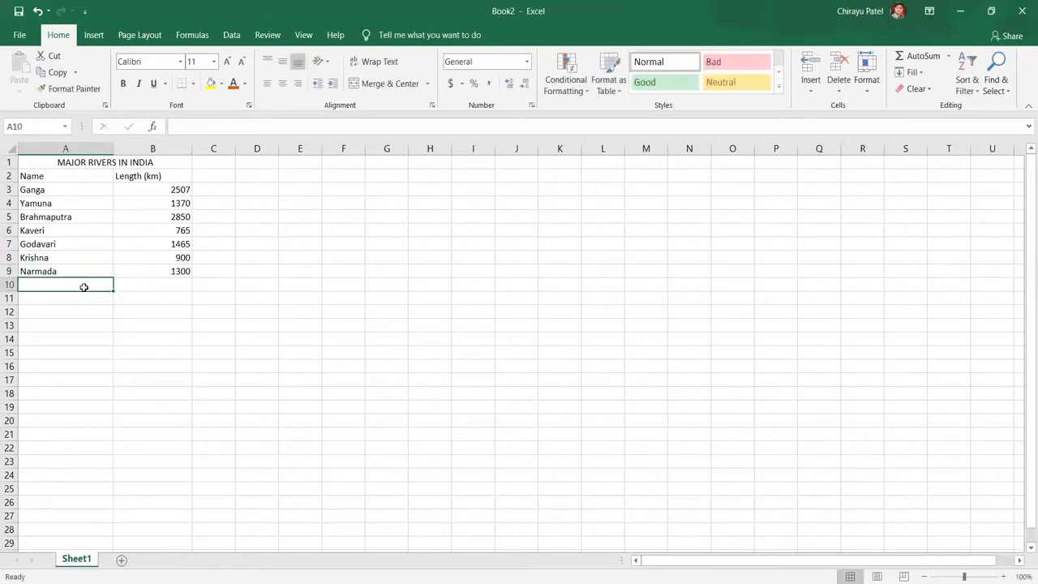
{"action": "type", "text": "Tapti"}
{"action": "left_click", "coordinate": [127, 283]}
{"action": "type", "text": "900"}
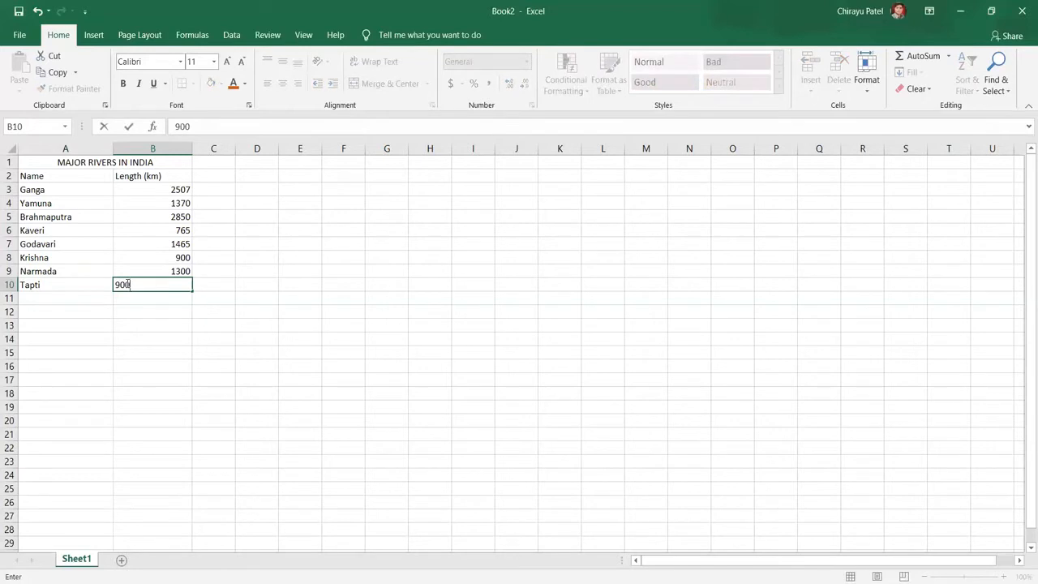
{"action": "key", "text": "BackSpace"}
{"action": "key", "text": "BackSpace"}
{"action": "key", "text": "BackSpace"}
{"action": "type", "text": "724"}
- Enter the river Gomti in cell A11 with a length of 805 in B11
{"action": "left_click", "coordinate": [80, 297]}
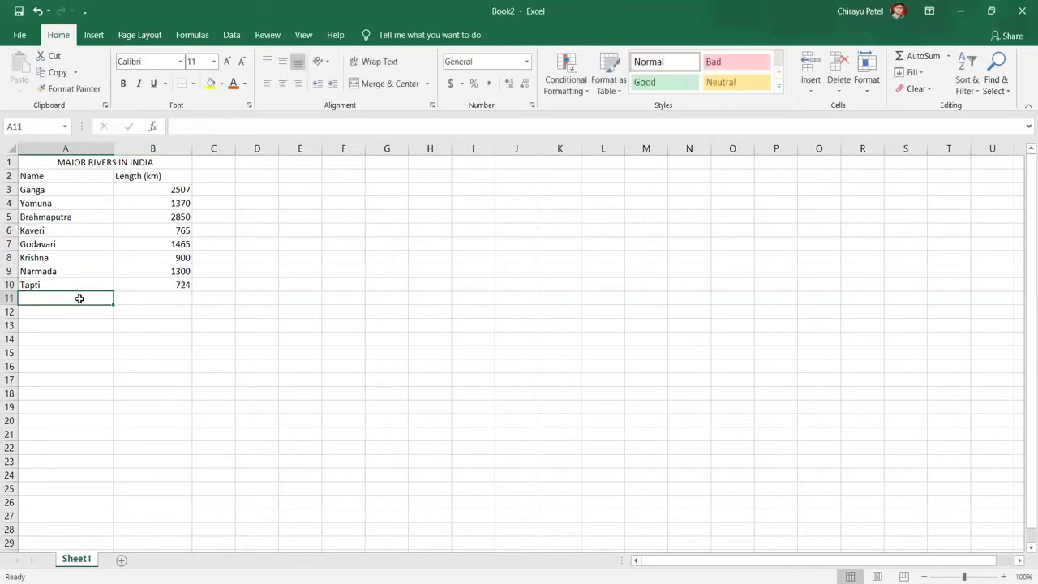
{"action": "type", "text": "Go"}
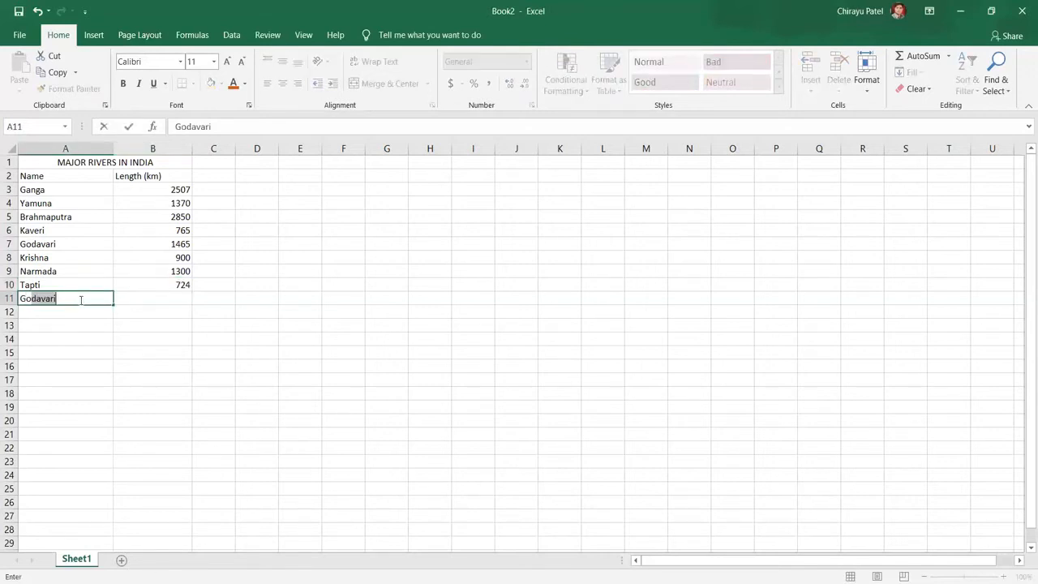
{"action": "type", "text": "mti"}
{"action": "left_click", "coordinate": [120, 301]}
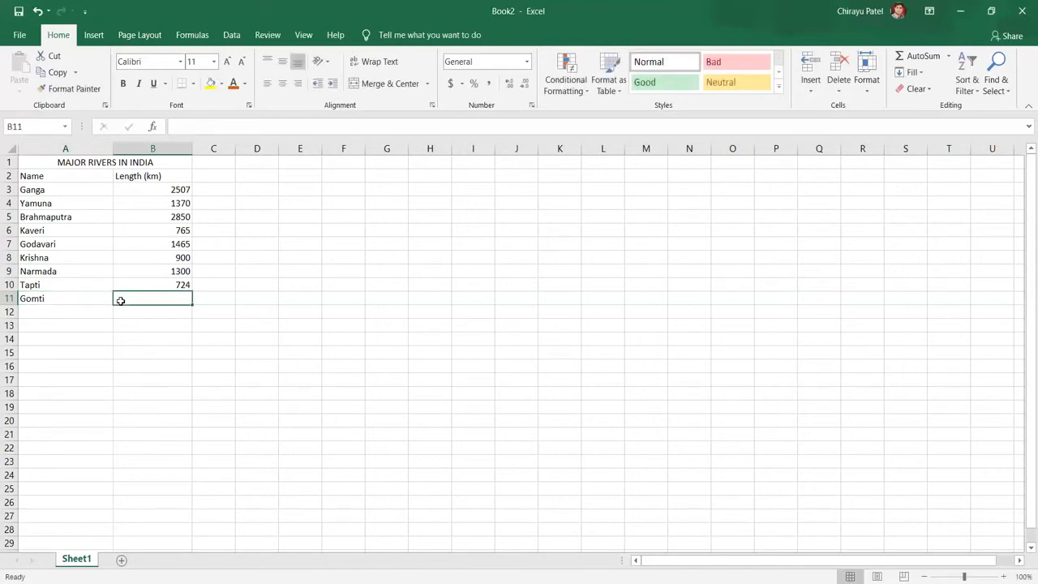
{"action": "type", "text": "805"}
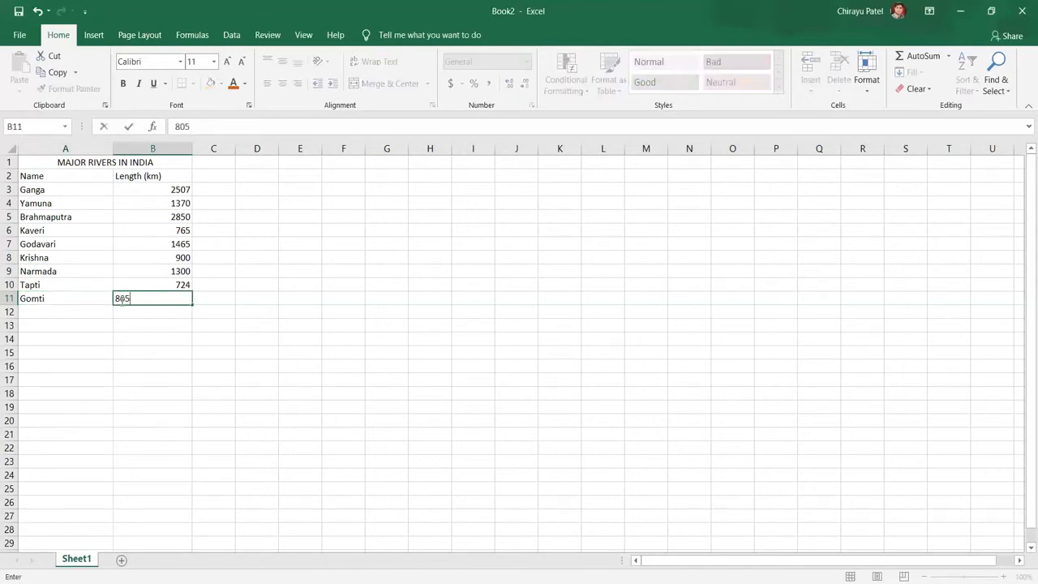
- Enter the river Mahanandi in cell A12 with a length of 860 in B12
{"action": "left_click", "coordinate": [68, 310]}
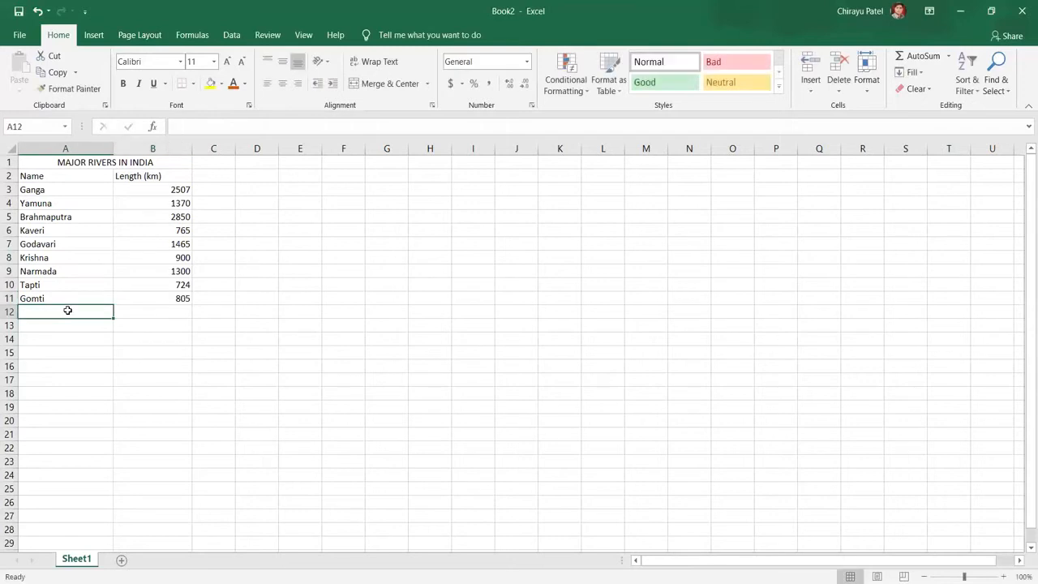
{"action": "type", "text": "Mahanandi"}
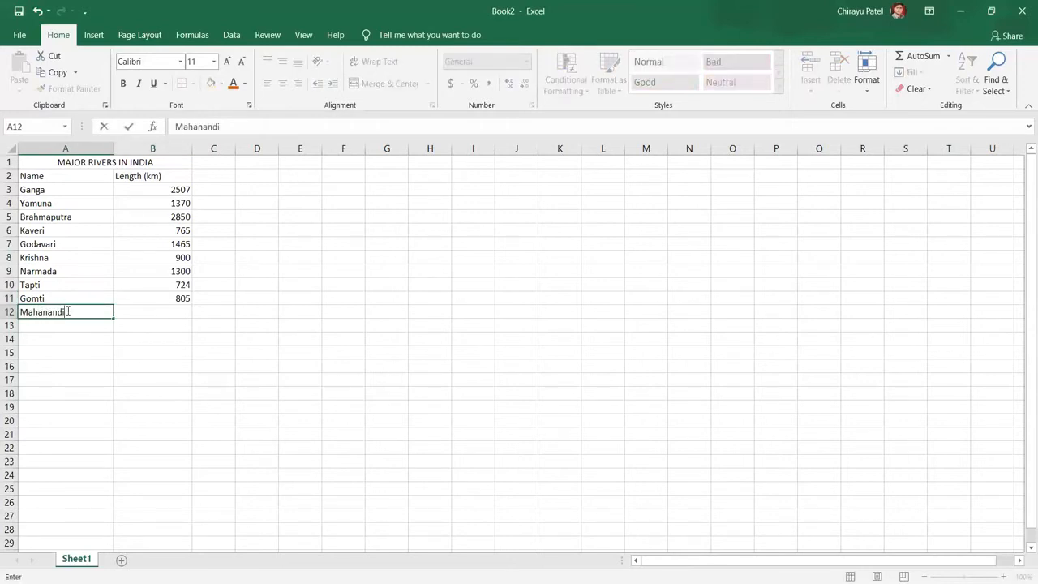
{"action": "left_click", "coordinate": [151, 318]}
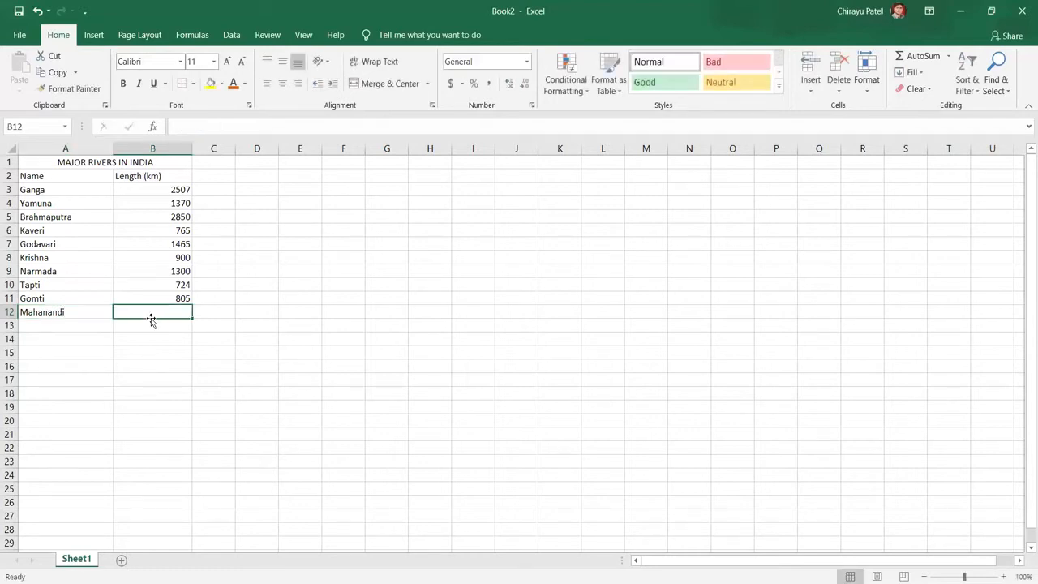
{"action": "type", "text": "860"}
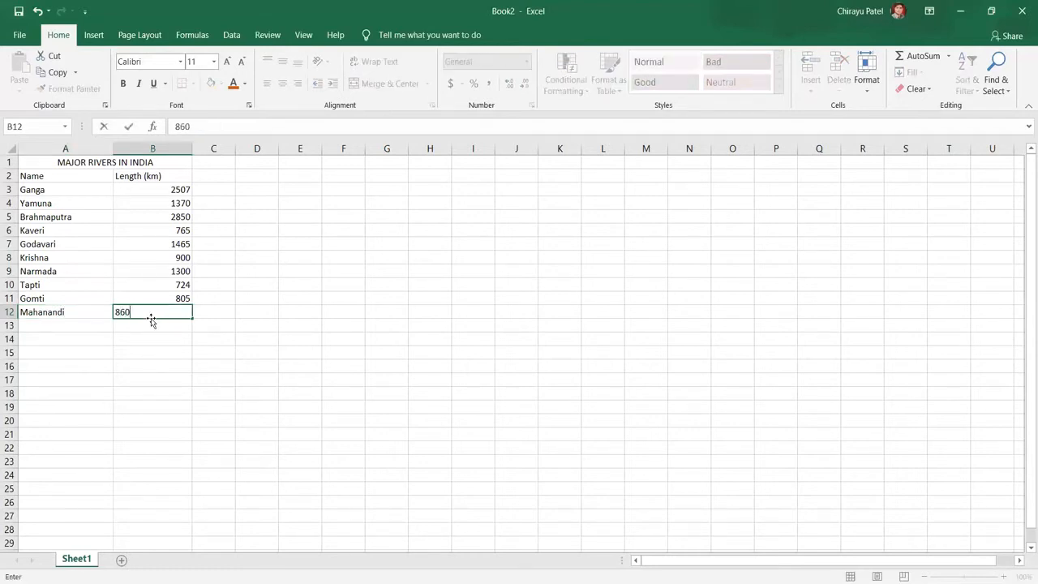
{"action": "left_click", "coordinate": [132, 344]}
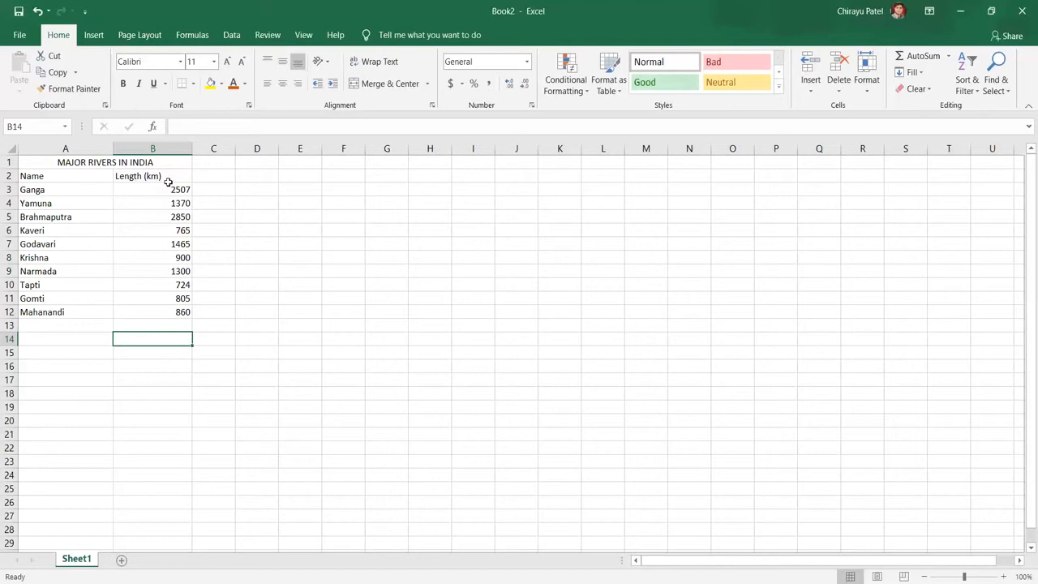
- Set the font of the title row "MAJOR RIVERS IN INDIA" to Arial Black
{"action": "left_click", "coordinate": [30, 161]}
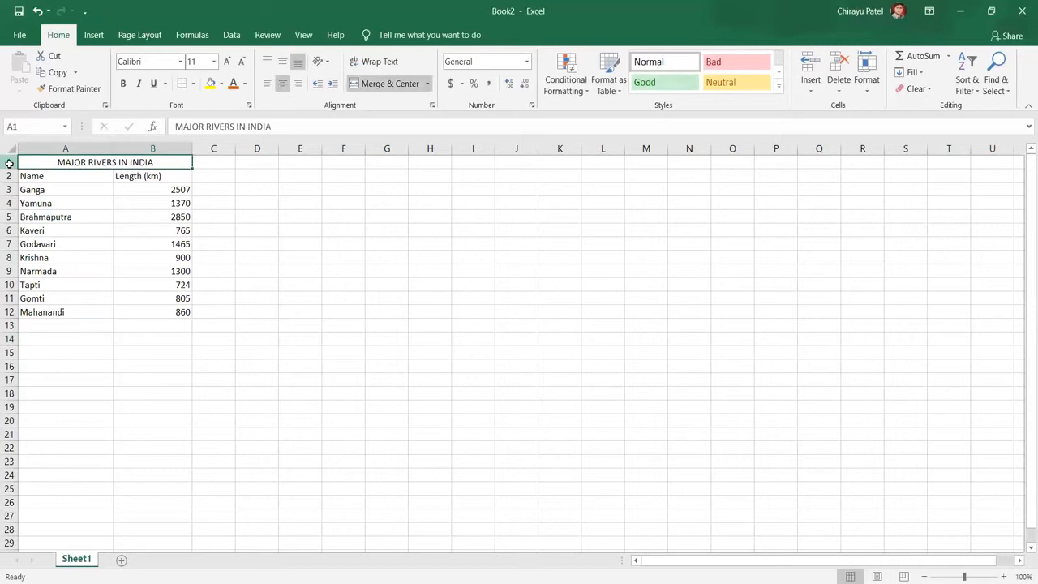
{"action": "left_click", "coordinate": [9, 162]}
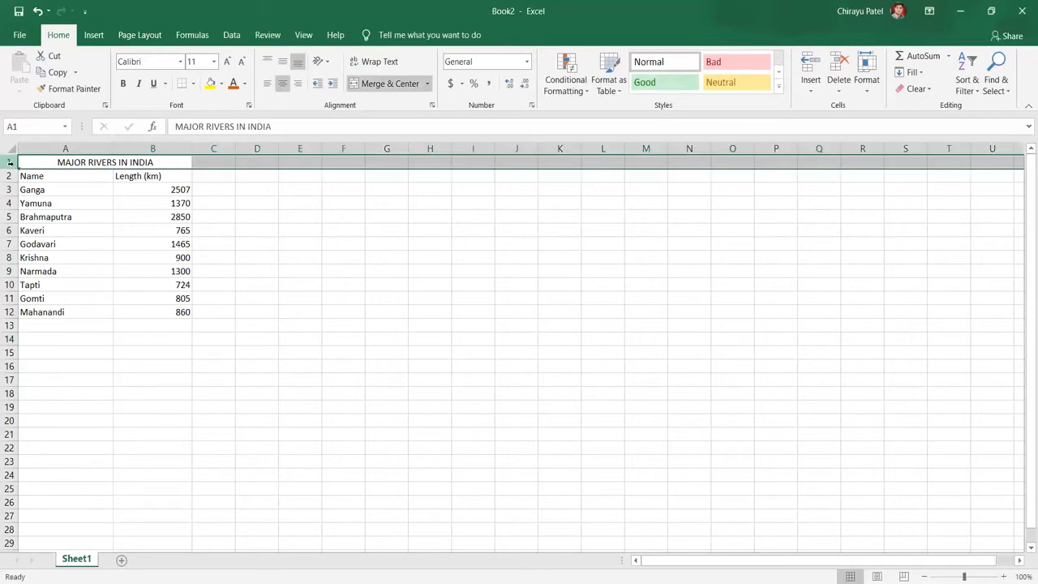
{"action": "left_click", "coordinate": [180, 65]}
{"action": "left_click", "coordinate": [176, 195]}
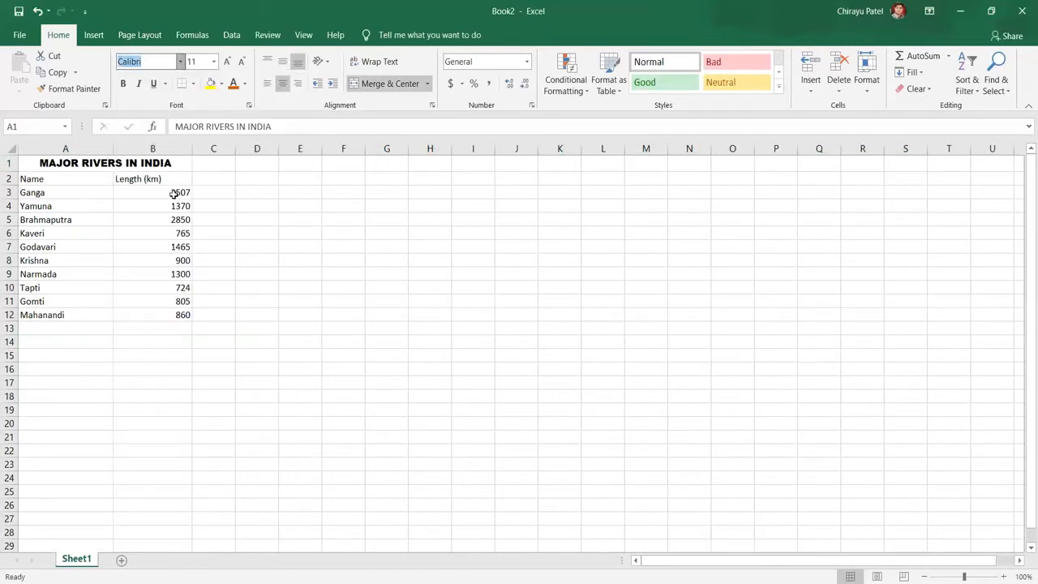
- Set the font colour of the title in row 1 to red
{"action": "left_click", "coordinate": [233, 84]}
{"action": "left_click", "coordinate": [101, 258]}
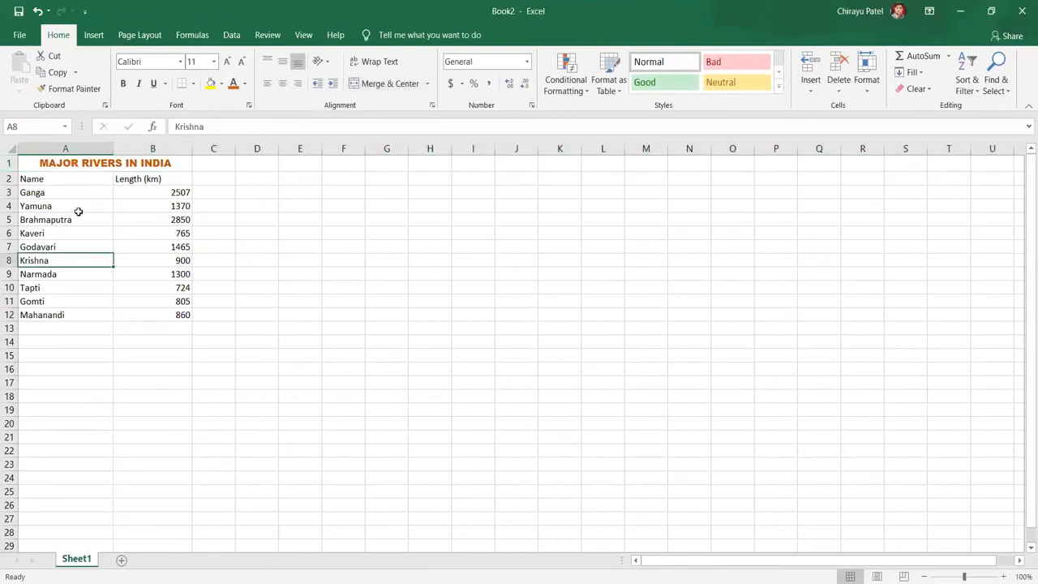
{"action": "left_click", "coordinate": [170, 159]}
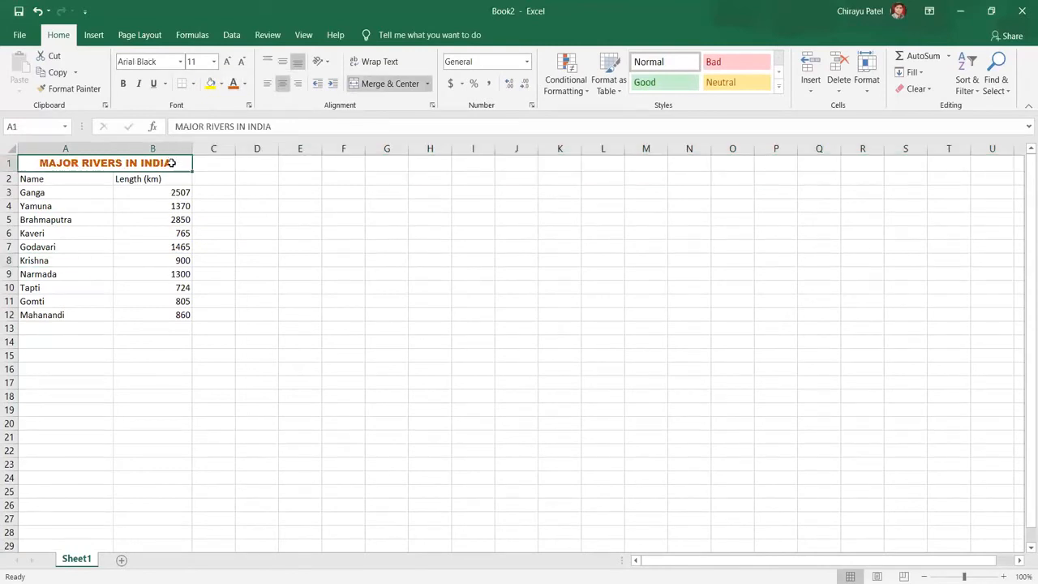
{"action": "left_click", "coordinate": [245, 88]}
{"action": "left_click", "coordinate": [245, 216]}
{"action": "left_click", "coordinate": [78, 202]}
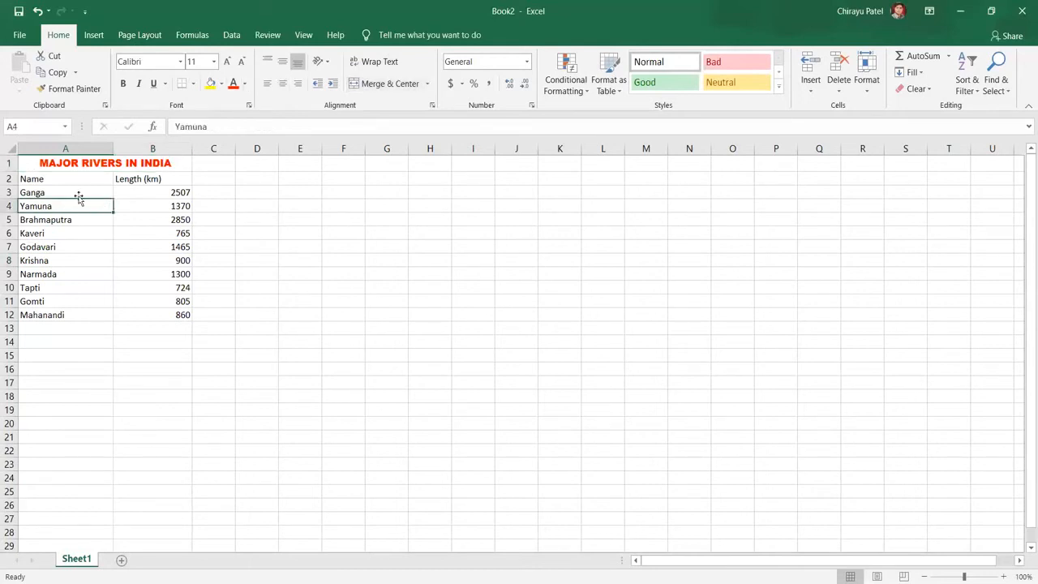
- Format the header row with Name and Length (km) in Arial Rounded MT Bold with a dark blue font colour
{"action": "left_click", "coordinate": [9, 178]}
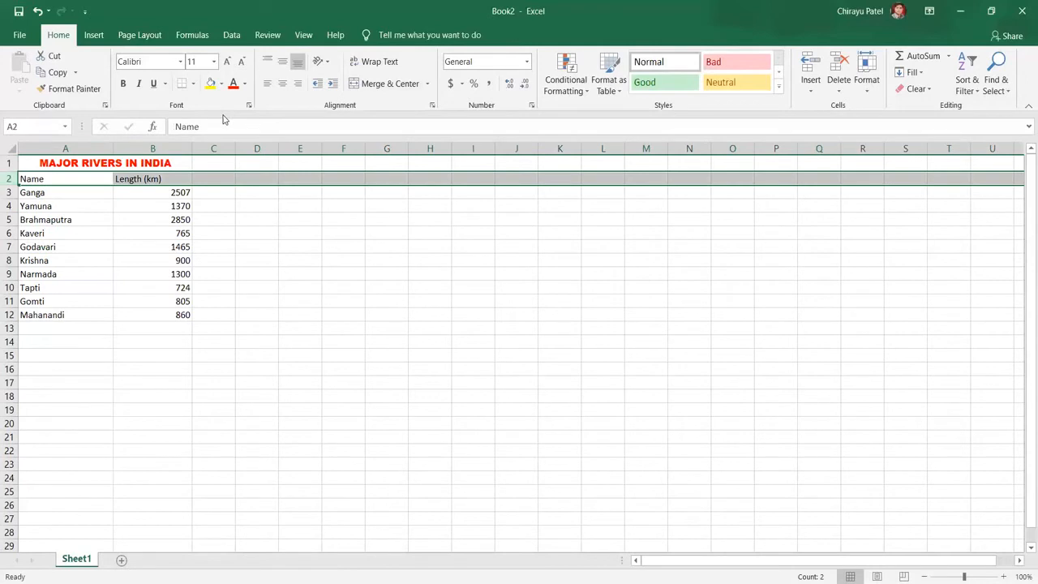
{"action": "left_click", "coordinate": [180, 62]}
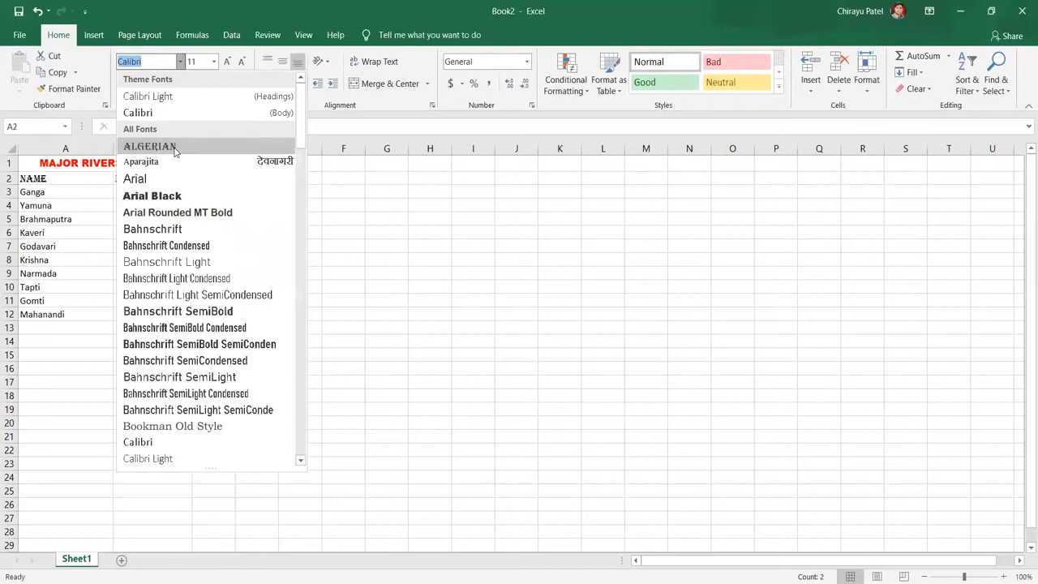
{"action": "left_click", "coordinate": [165, 213]}
{"action": "left_click", "coordinate": [245, 86]}
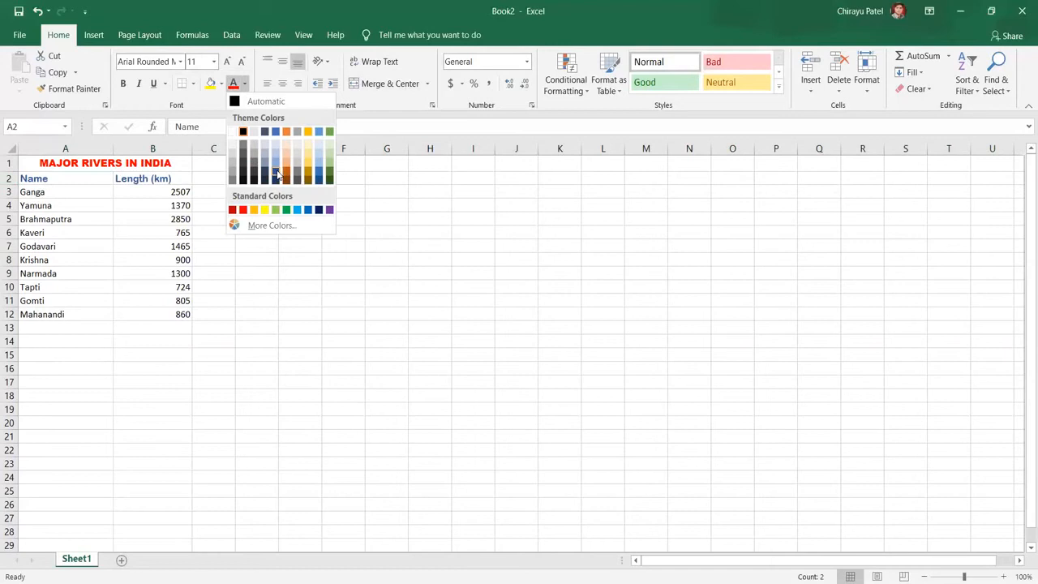
{"action": "left_click", "coordinate": [276, 172]}
{"action": "left_click", "coordinate": [124, 257]}
{"action": "left_click_drag", "start_coordinate": [10, 165], "coordinate": [10, 204]}
{"action": "scroll", "coordinate": [10, 186], "scroll_direction": "down", "scroll_amount": 2}
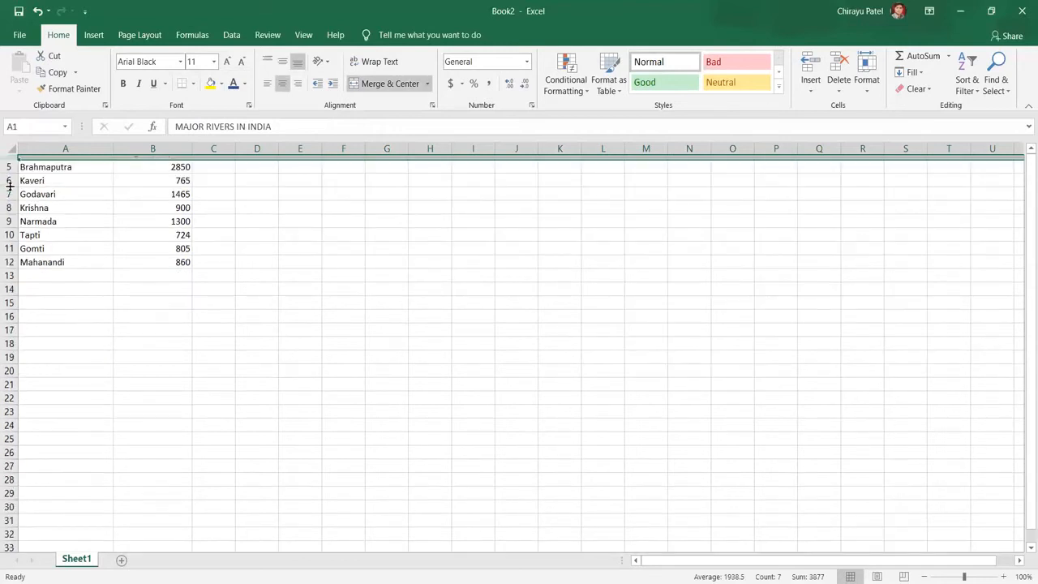
{"action": "scroll", "coordinate": [21, 201], "scroll_direction": "up", "scroll_amount": 2}
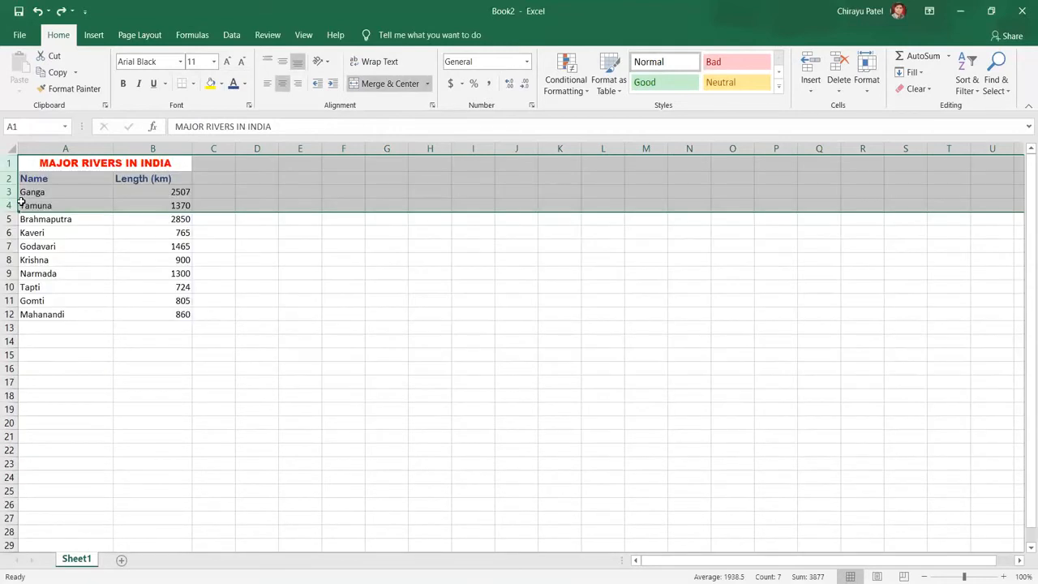
{"action": "left_click", "coordinate": [100, 275]}
- Increase the height of title row 1 and apply All Borders to the range A1:B12
{"action": "left_click_drag", "start_coordinate": [13, 171], "coordinate": [24, 190]}
{"action": "left_click_drag", "start_coordinate": [117, 266], "coordinate": [154, 323]}
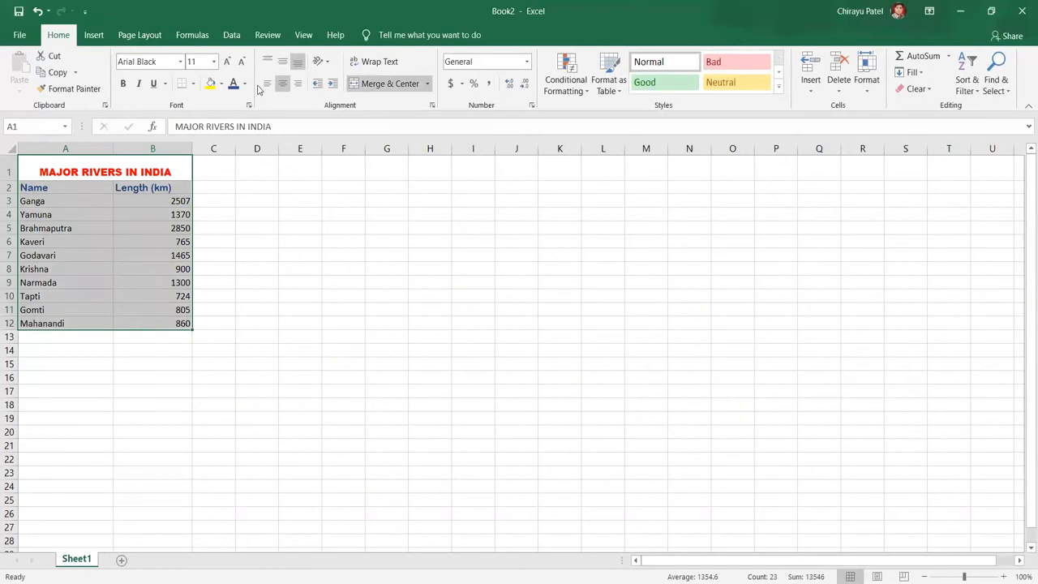
{"action": "left_click", "coordinate": [195, 86]}
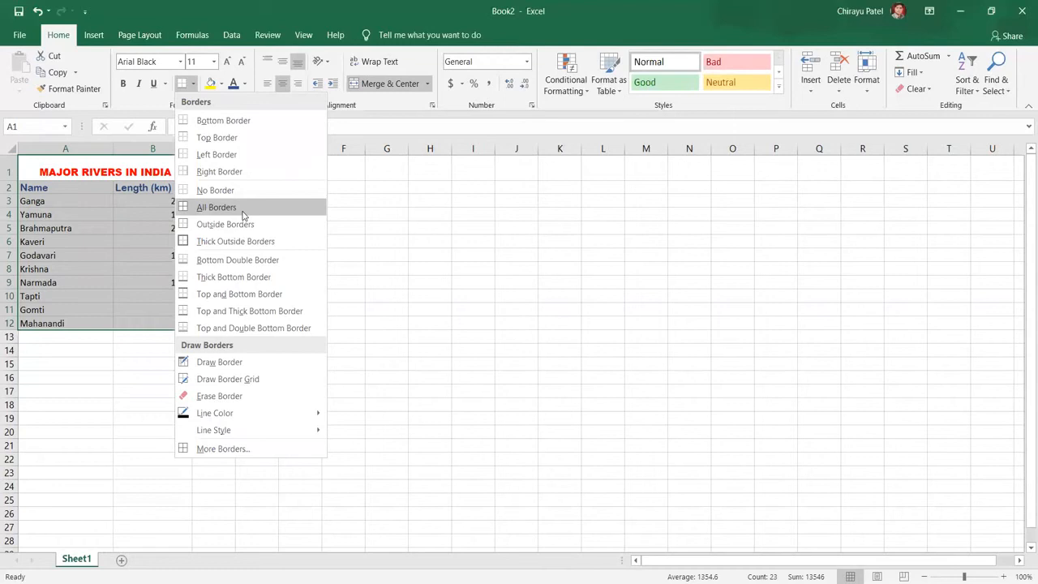
{"action": "left_click", "coordinate": [243, 215]}
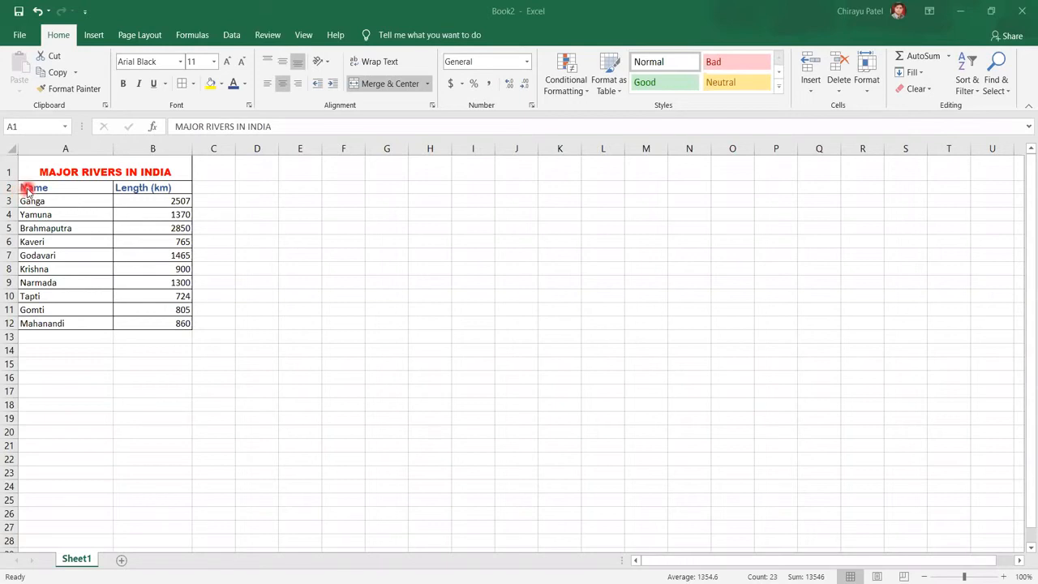
{"action": "key", "text": "ctrl+a"}
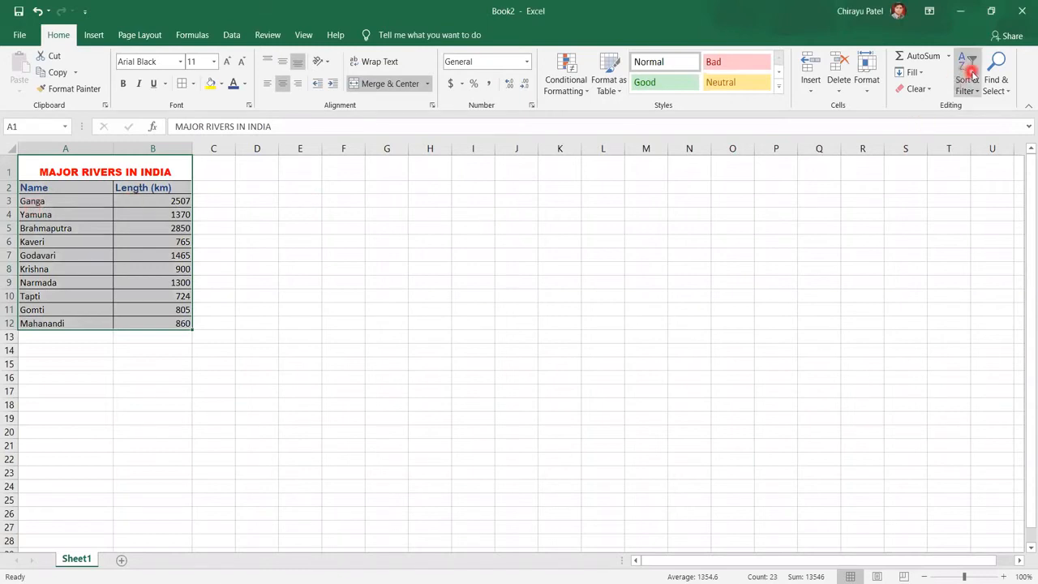
{"action": "left_click", "coordinate": [970, 81]}
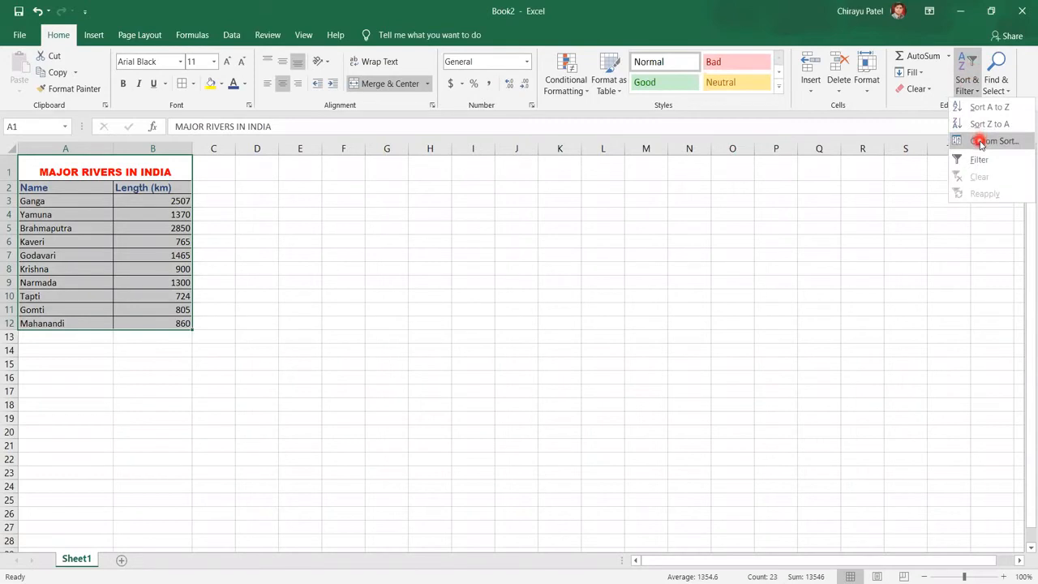
{"action": "left_click", "coordinate": [981, 141]}
{"action": "left_click", "coordinate": [195, 257]}
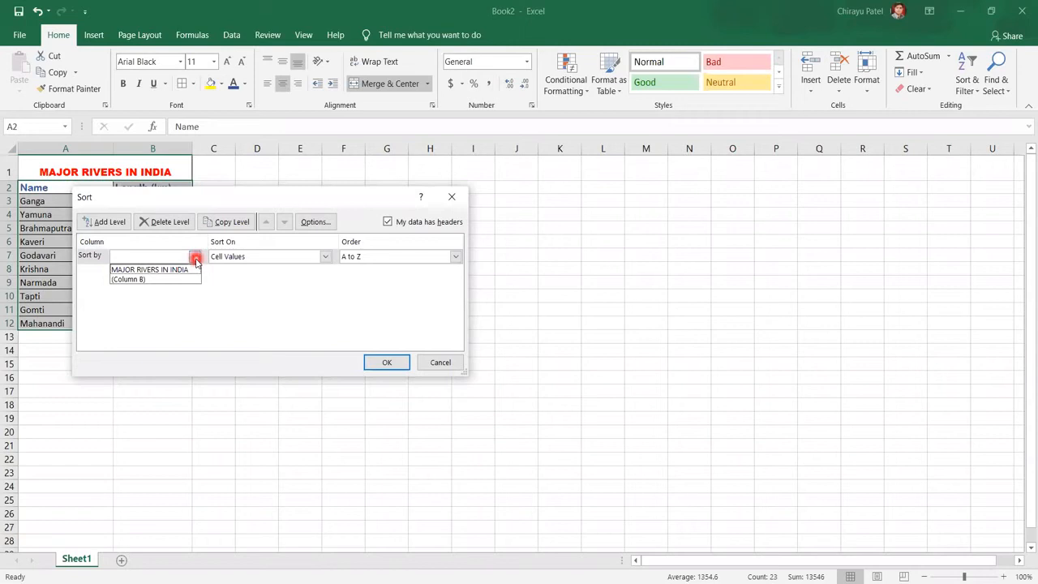
{"action": "left_click", "coordinate": [225, 289]}
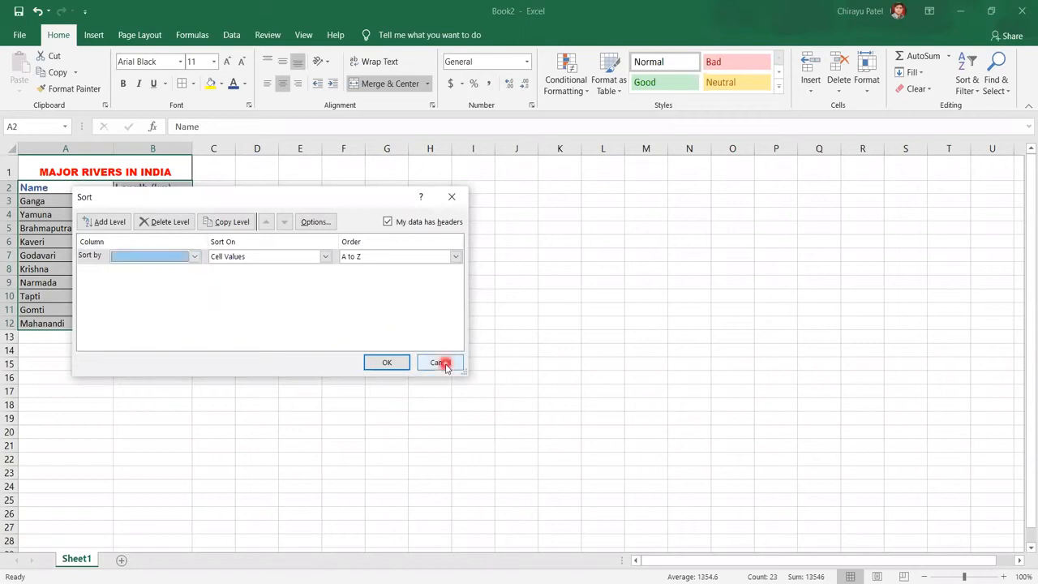
{"action": "left_click", "coordinate": [445, 362]}
- Sort the river data in A3:B12 with Custom Sort by Length (km) in Largest to Smallest order
{"action": "left_click", "coordinate": [61, 202]}
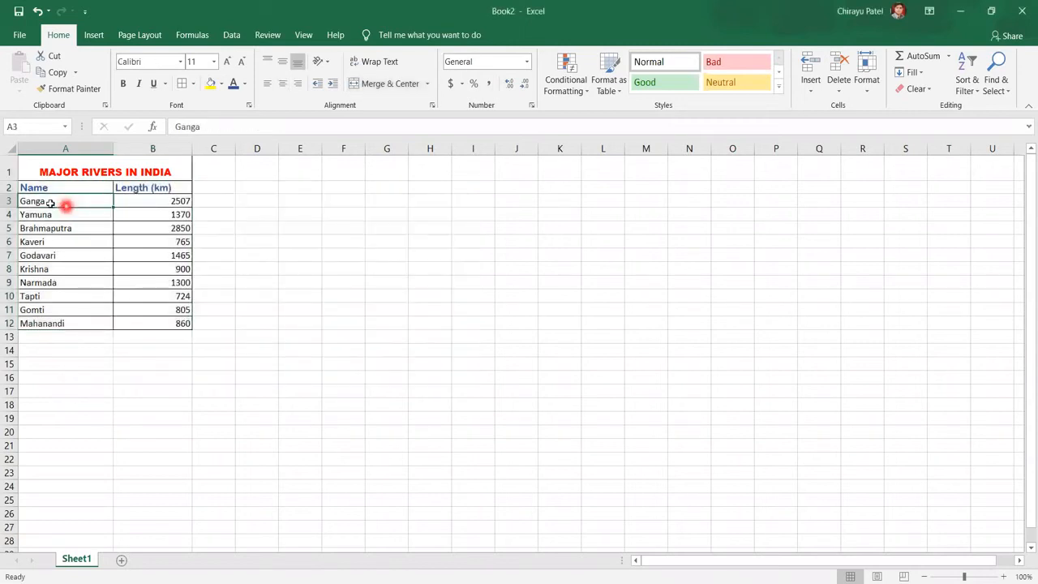
{"action": "left_click_drag", "start_coordinate": [68, 215], "coordinate": [154, 321]}
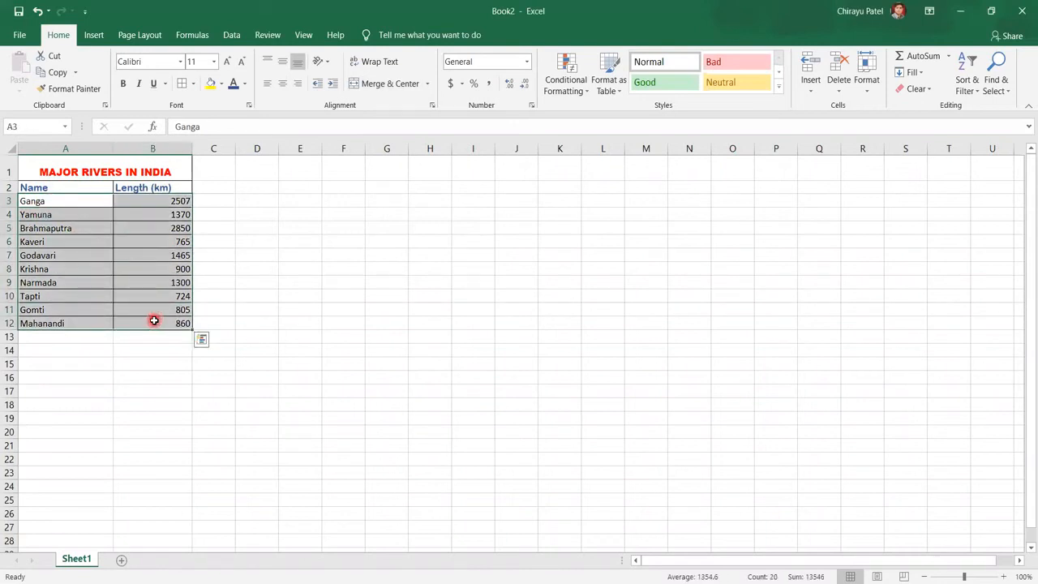
{"action": "left_click", "coordinate": [968, 83]}
{"action": "left_click", "coordinate": [976, 143]}
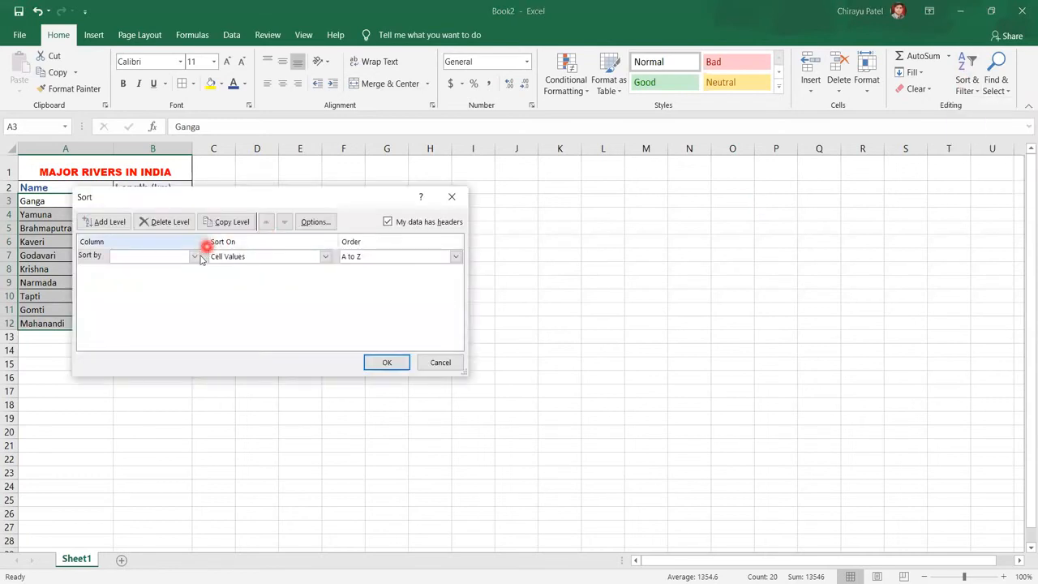
{"action": "left_click", "coordinate": [197, 257]}
{"action": "left_click", "coordinate": [184, 268]}
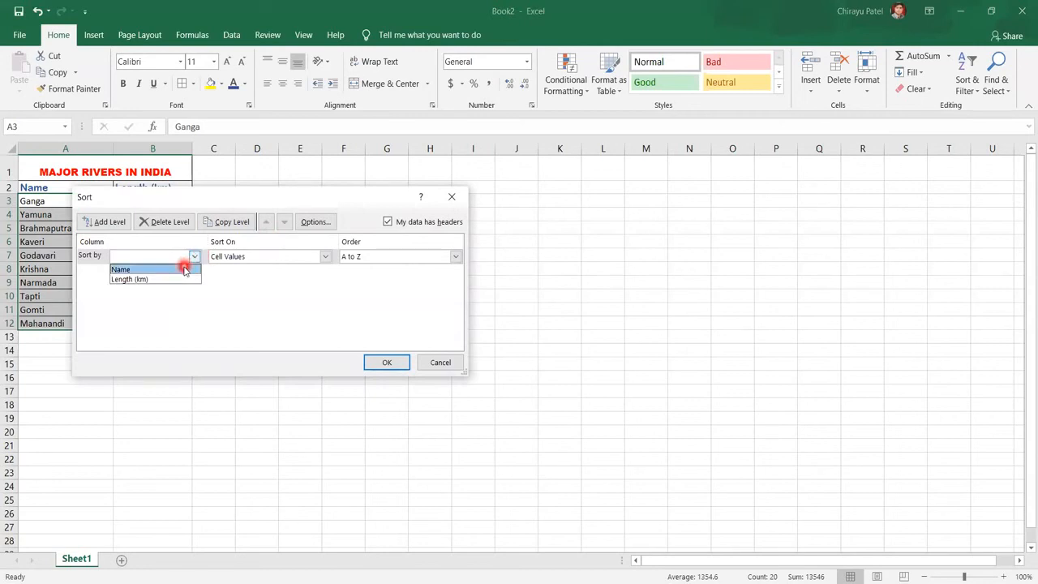
{"action": "left_click_drag", "start_coordinate": [184, 270], "coordinate": [162, 281]}
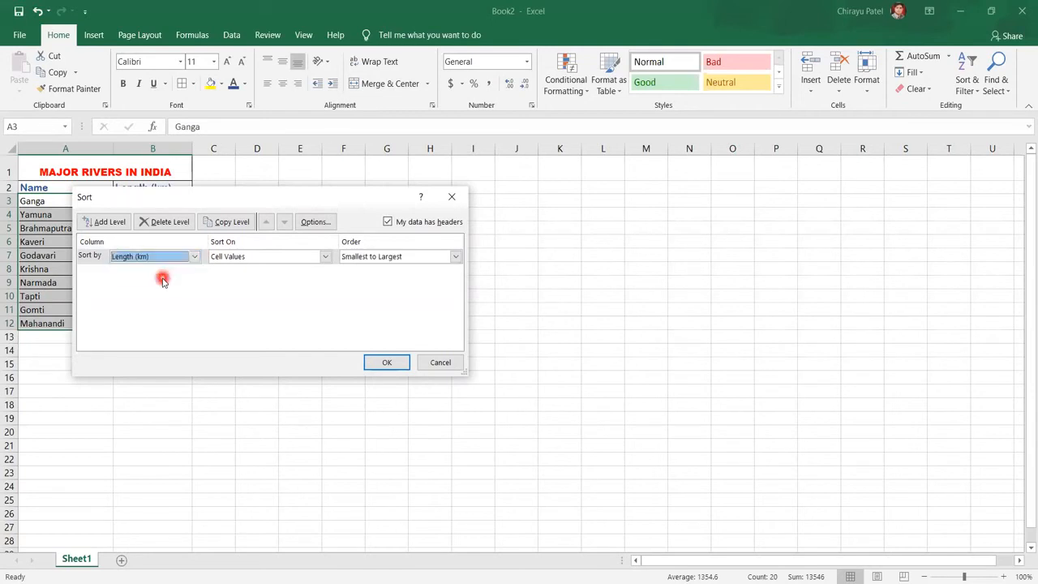
{"action": "left_click", "coordinate": [409, 257]}
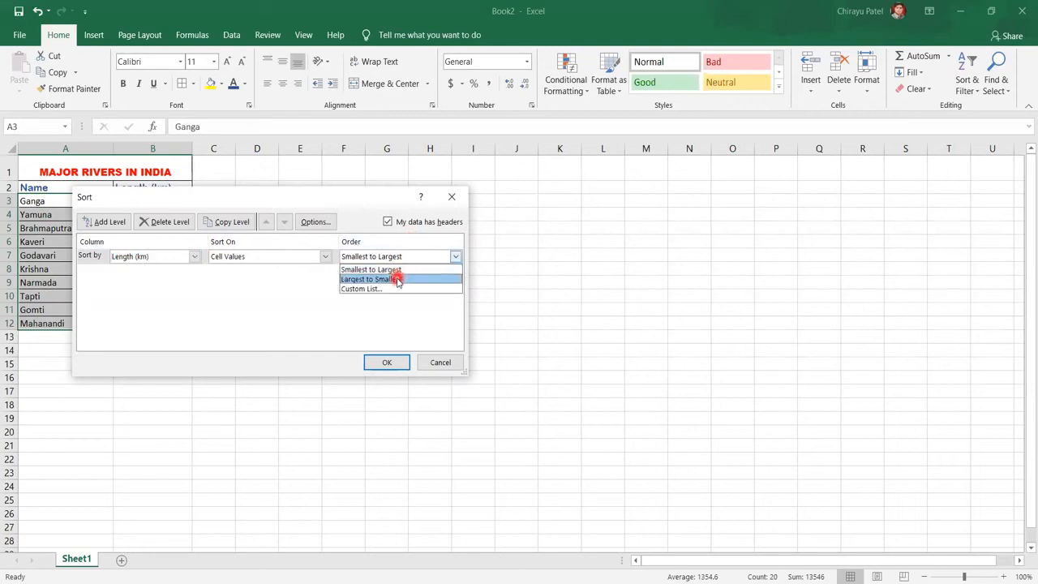
{"action": "left_click", "coordinate": [397, 278]}
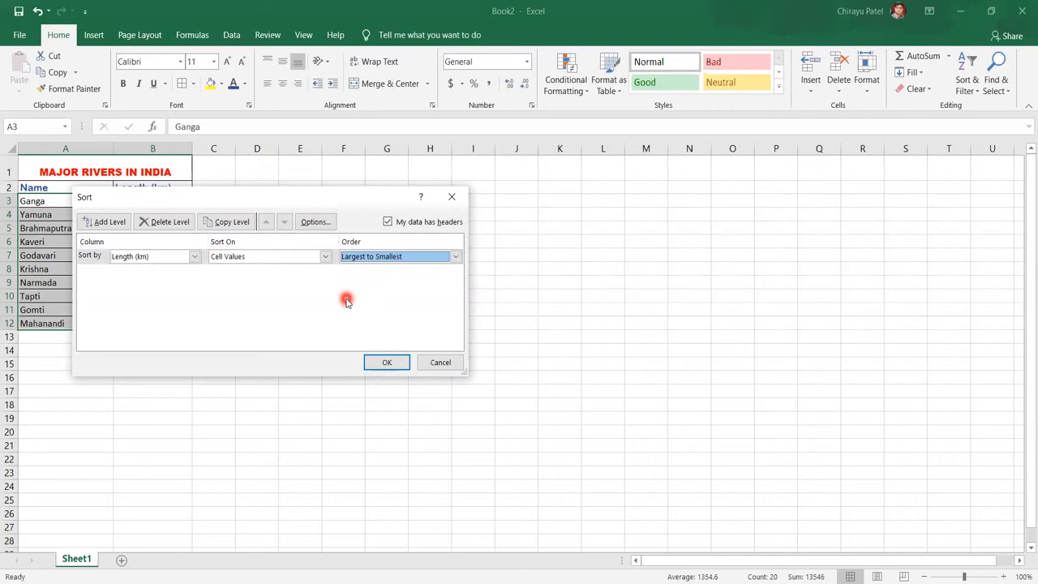
{"action": "left_click", "coordinate": [388, 363]}
{"action": "left_click", "coordinate": [165, 240]}
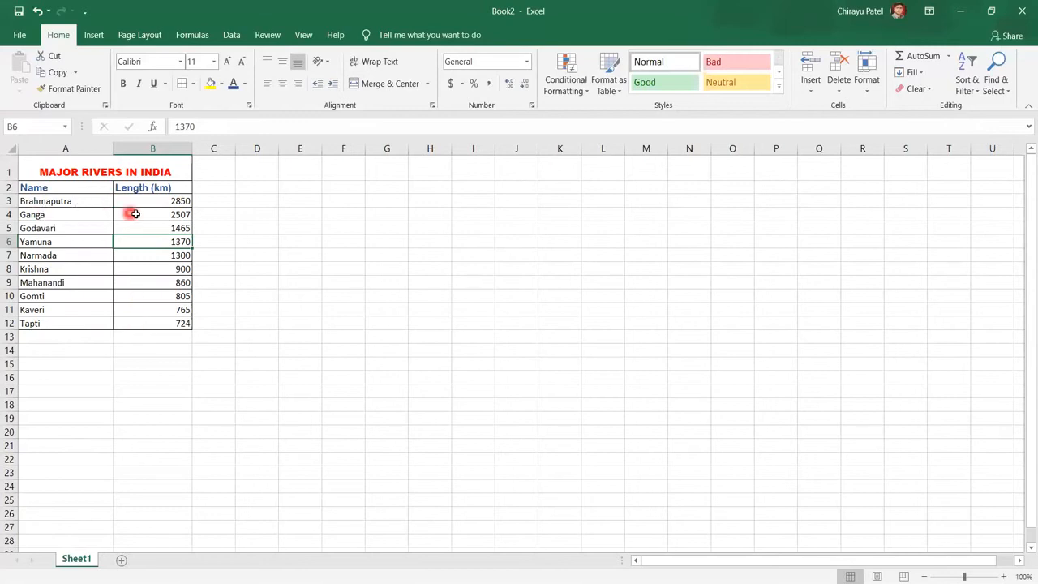
- Re-sort the river data in A3:B12 with Custom Sort by Length (km) in Smallest to Largest order
{"action": "left_click_drag", "start_coordinate": [22, 201], "coordinate": [161, 323]}
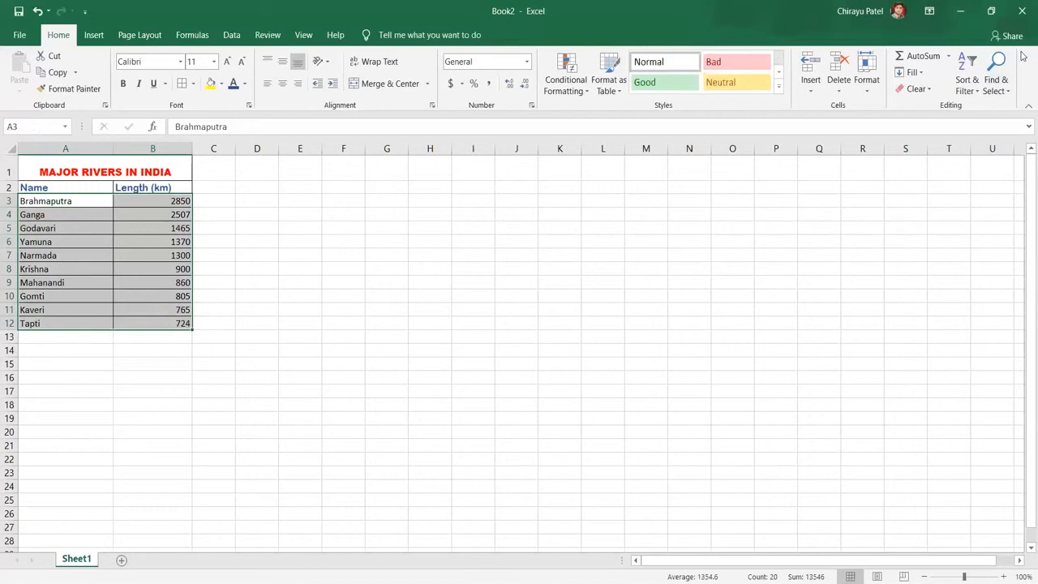
{"action": "left_click", "coordinate": [966, 84]}
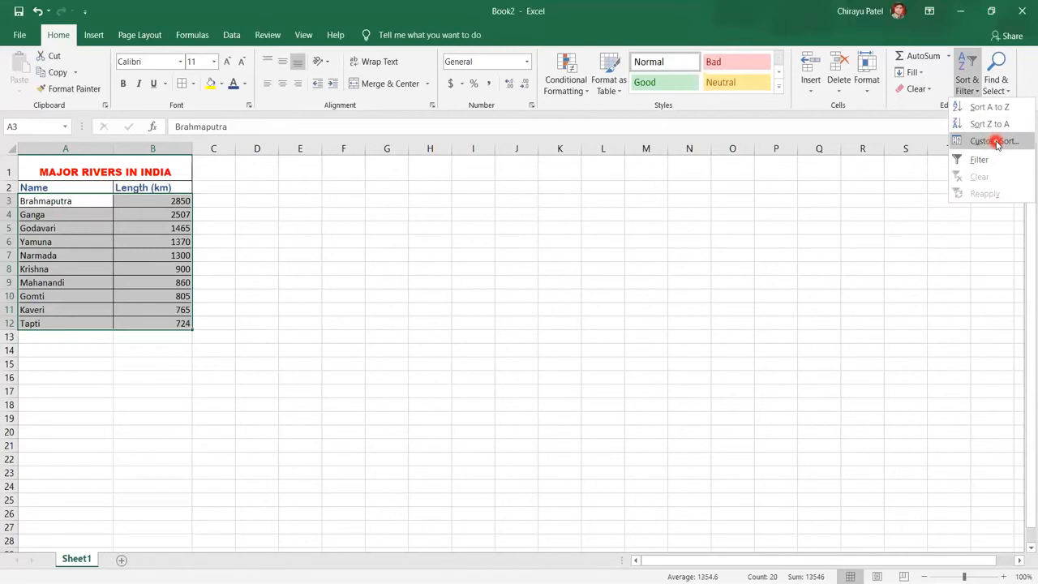
{"action": "left_click", "coordinate": [997, 142]}
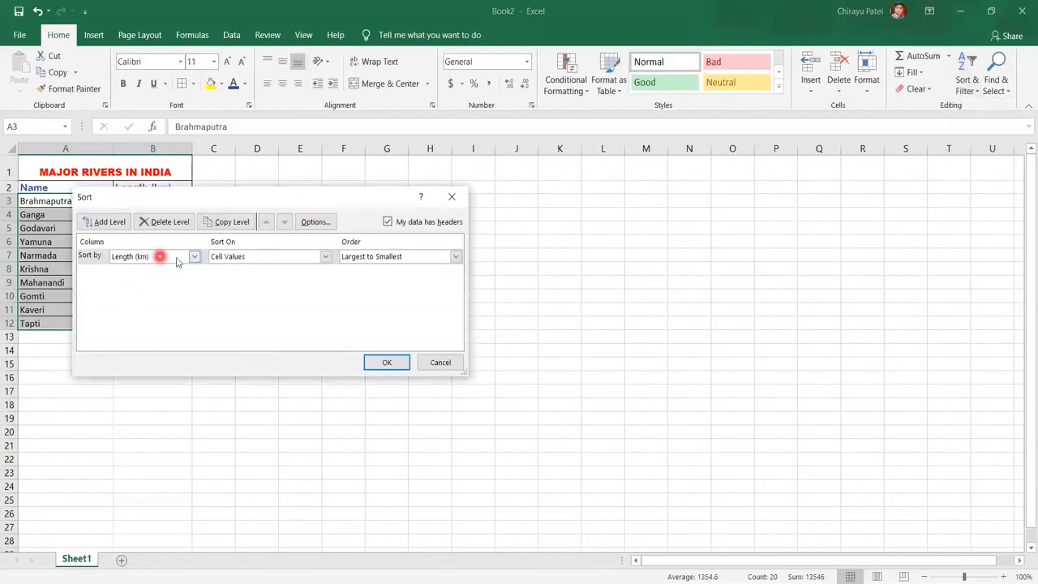
{"action": "left_click", "coordinate": [373, 258]}
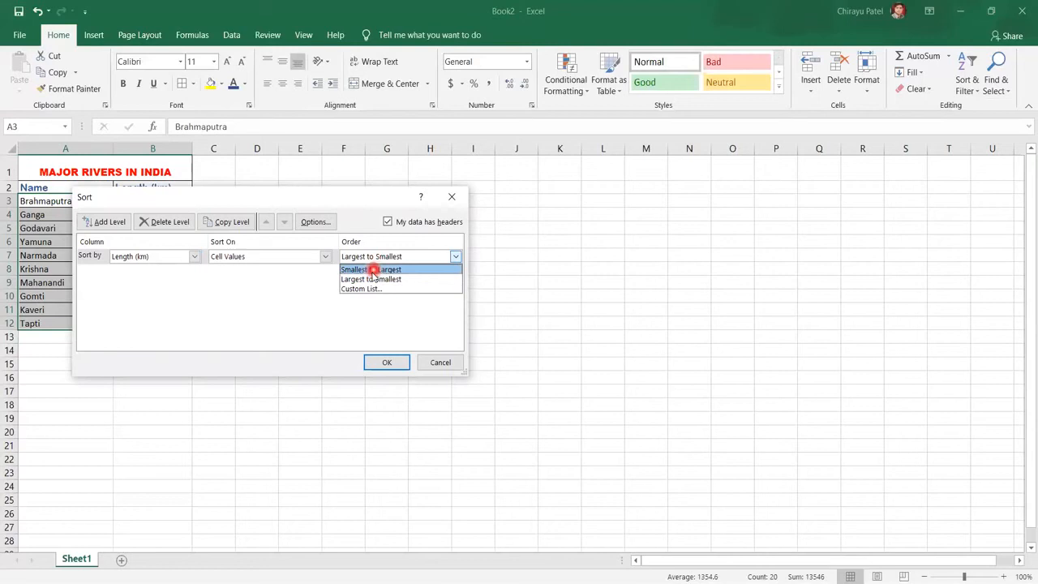
{"action": "left_click", "coordinate": [371, 270]}
{"action": "left_click", "coordinate": [387, 364]}
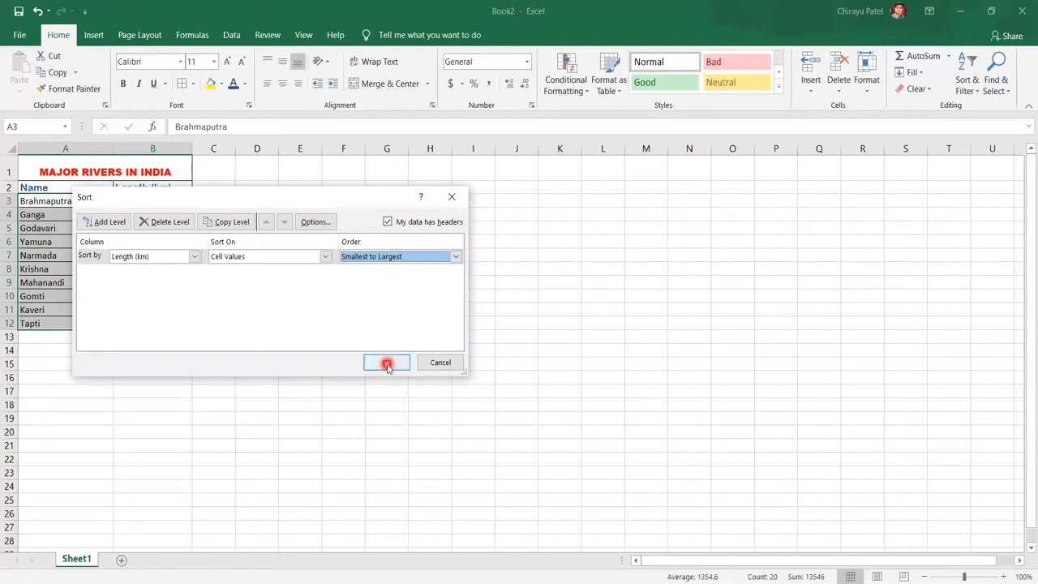
{"action": "left_click", "coordinate": [387, 363]}
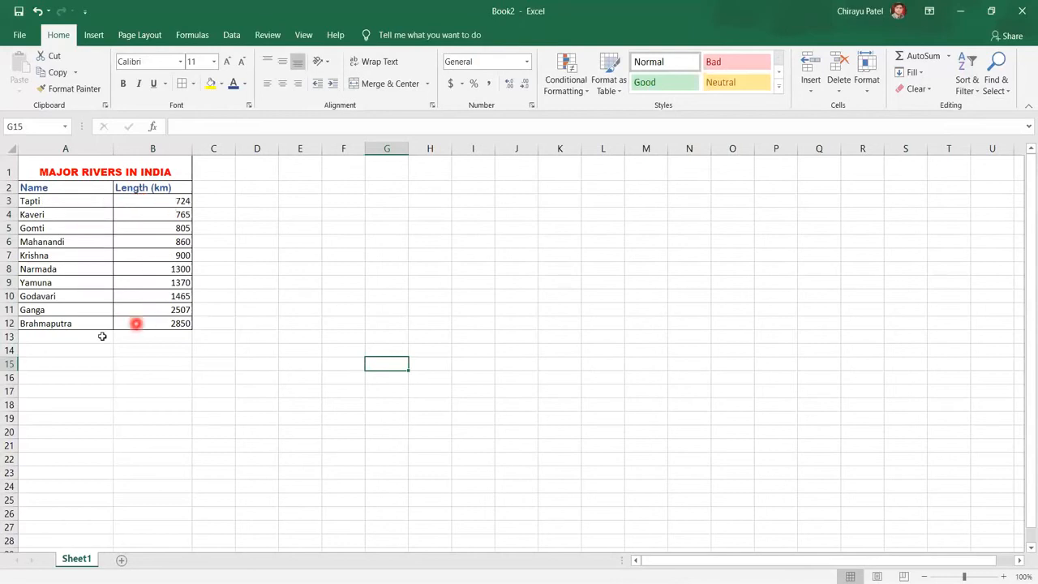
- Switch the Custom Sort of A3:B12 by Length (km) back to Largest to Smallest order
{"action": "left_click_drag", "start_coordinate": [36, 204], "coordinate": [162, 324]}
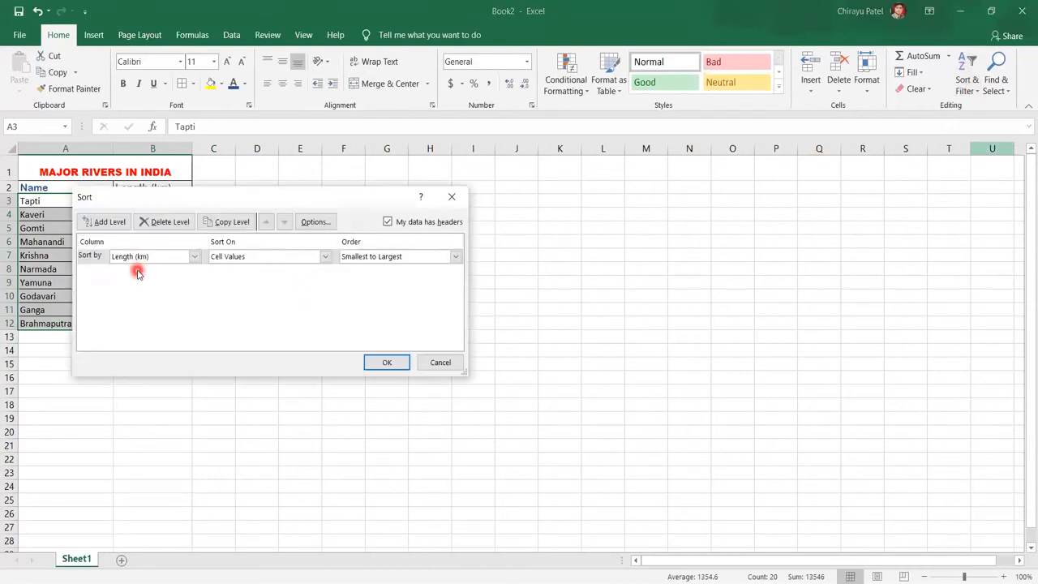
{"action": "left_click", "coordinate": [450, 257]}
{"action": "left_click", "coordinate": [414, 280]}
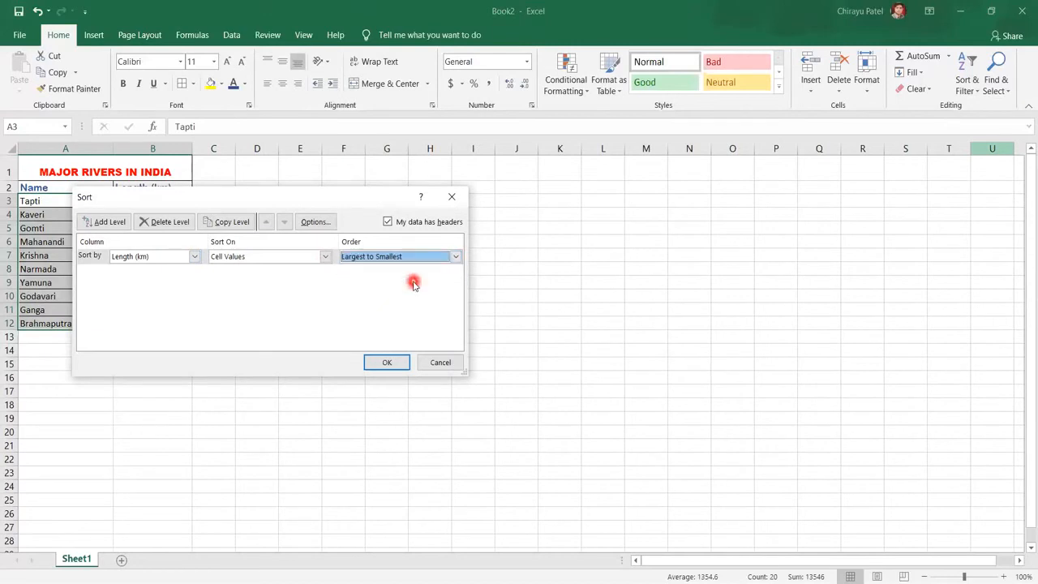
{"action": "left_click", "coordinate": [378, 366]}
{"action": "left_click", "coordinate": [185, 350]}
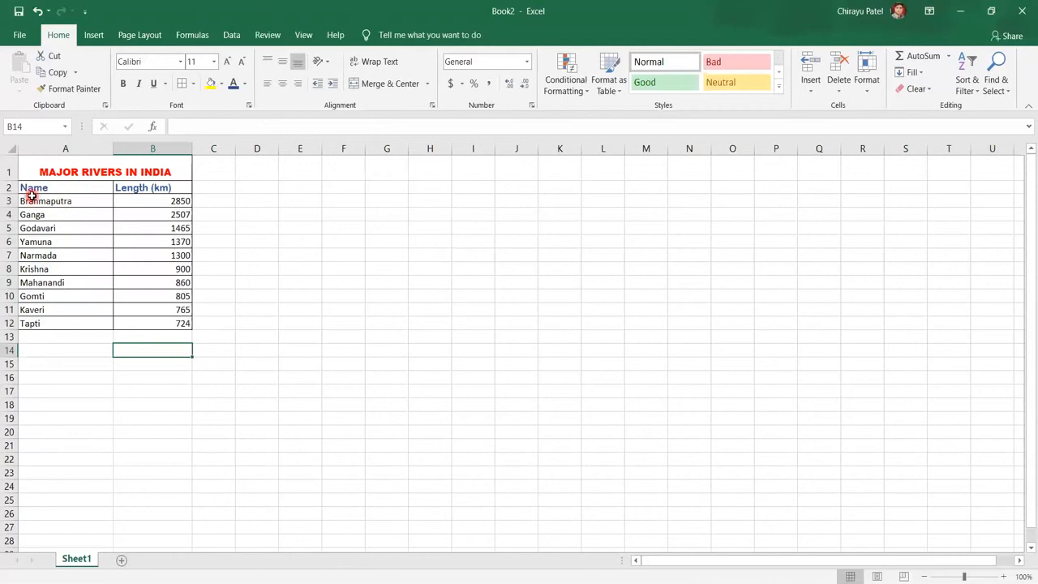
- Format the river names and lengths in A3:B12 in Arial Rounded MT Bold with a dark orange font colour
{"action": "mouse_move", "coordinate": [29, 201]}
{"action": "left_mouse_down"}
{"action": "mouse_move", "coordinate": [117, 277]}
{"action": "mouse_move", "coordinate": [148, 324]}
{"action": "left_mouse_up"}
{"action": "left_click", "coordinate": [180, 62]}
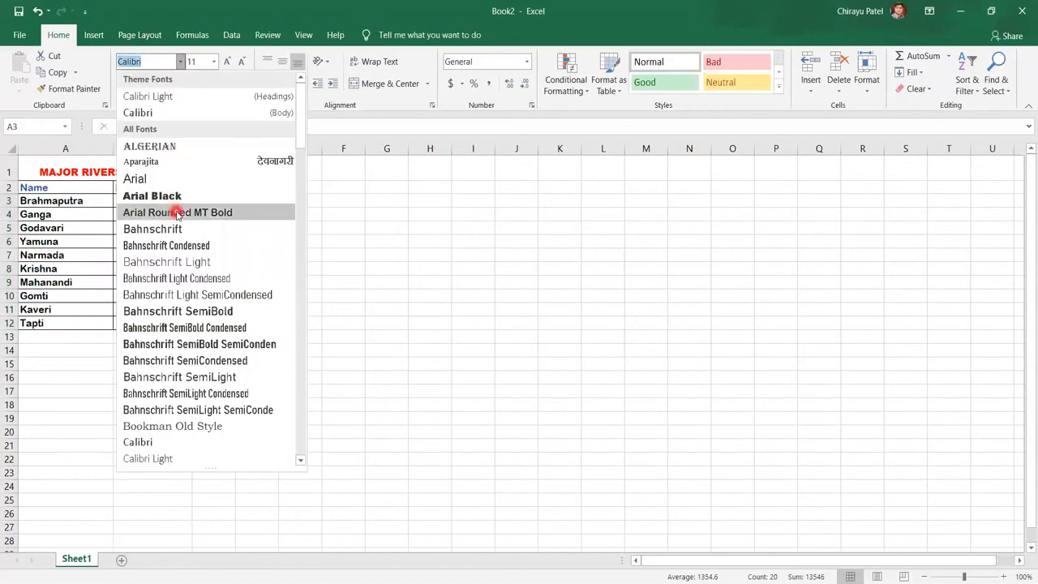
{"action": "left_click", "coordinate": [176, 214]}
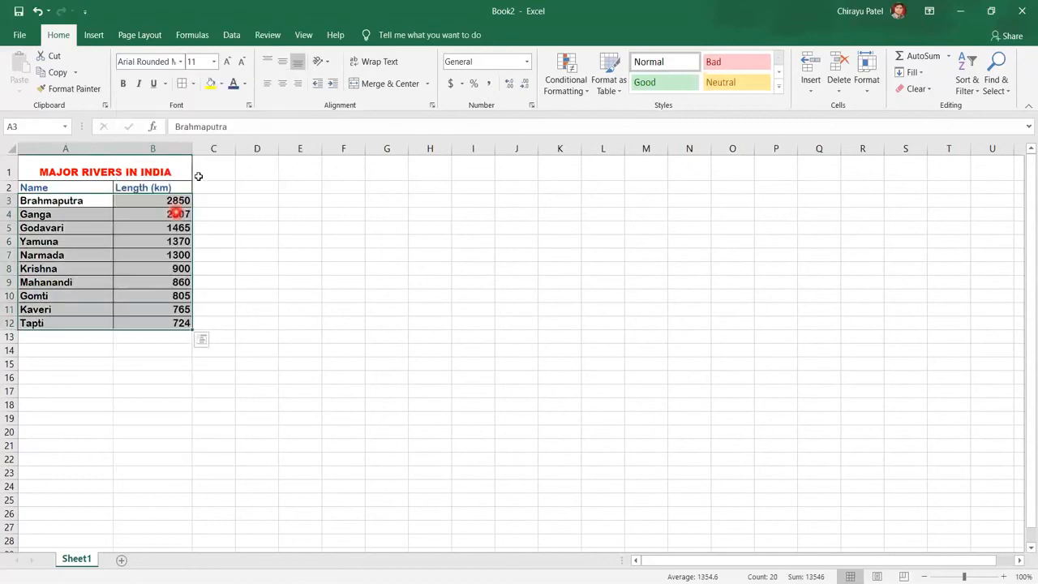
{"action": "left_click", "coordinate": [245, 84]}
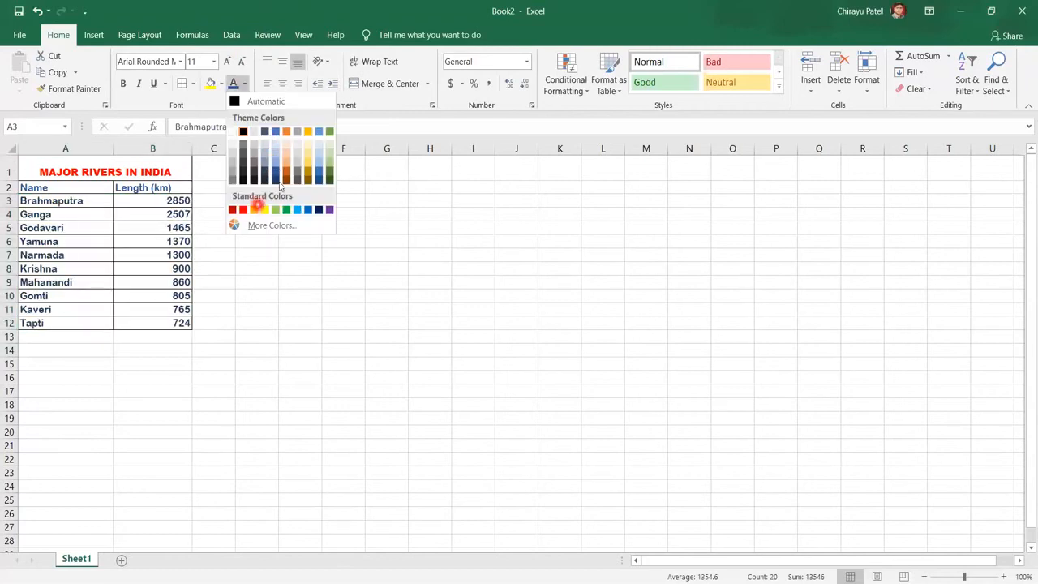
{"action": "left_click", "coordinate": [285, 174]}
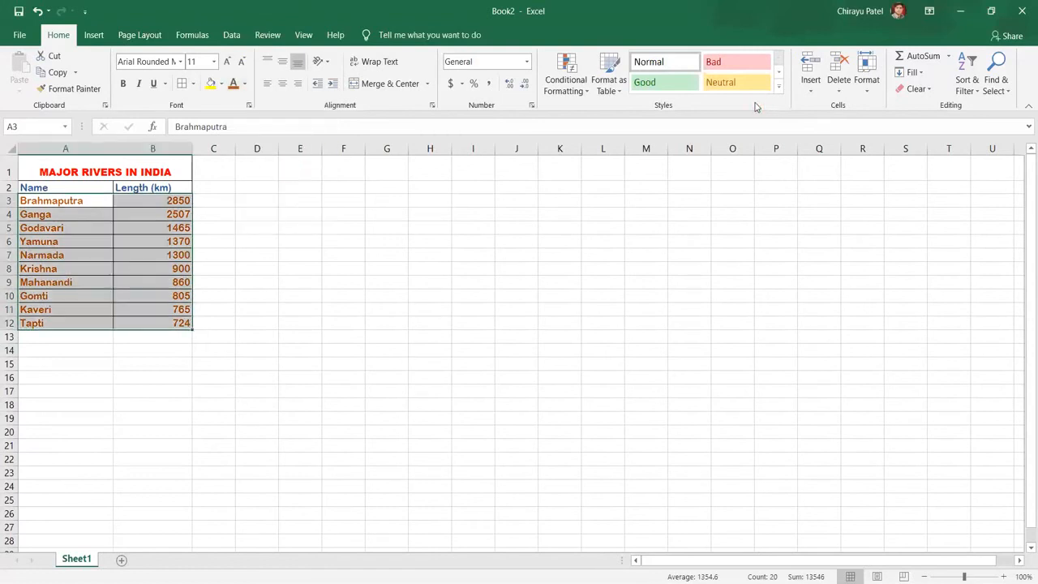
- Preview the Bad cell style on the river data and the Good and Neutral styles on rows 1 to 12
{"action": "left_click", "coordinate": [751, 77]}
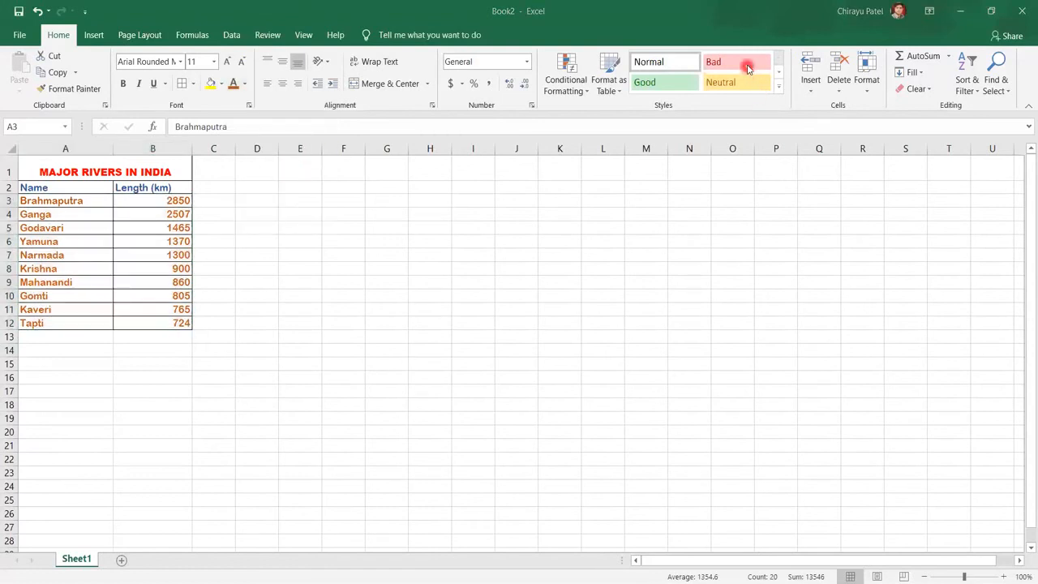
{"action": "left_click", "coordinate": [747, 68]}
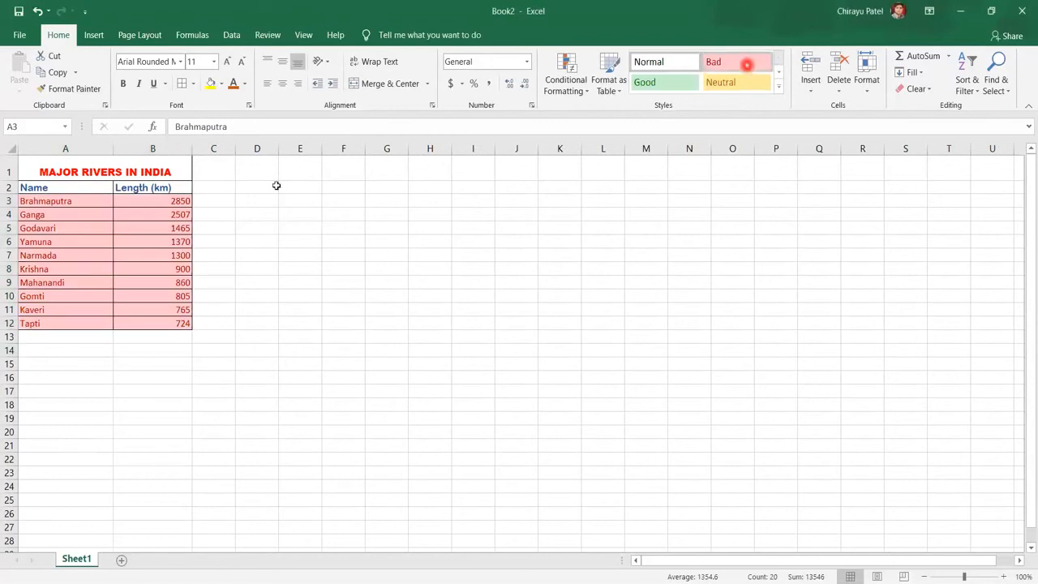
{"action": "left_click", "coordinate": [222, 410]}
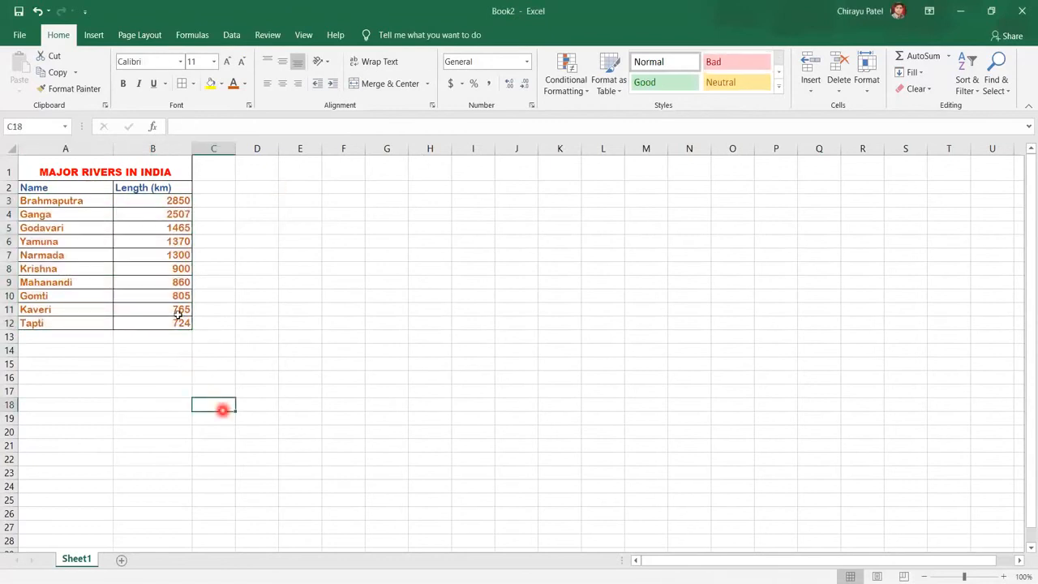
{"action": "left_click", "coordinate": [4, 168]}
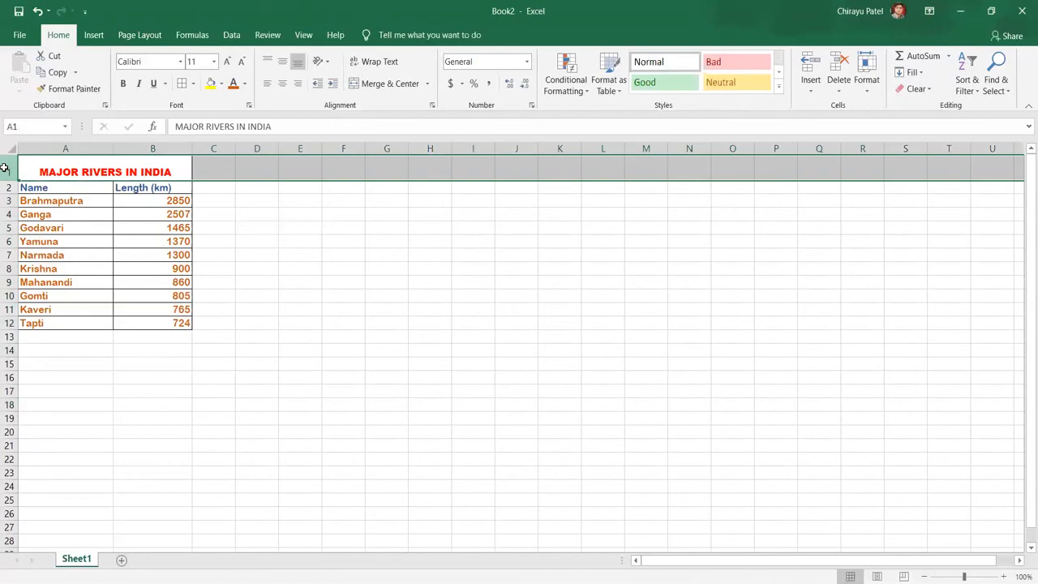
{"action": "key", "text": "ctrl+shift+Down"}
{"action": "left_click", "coordinate": [685, 85]}
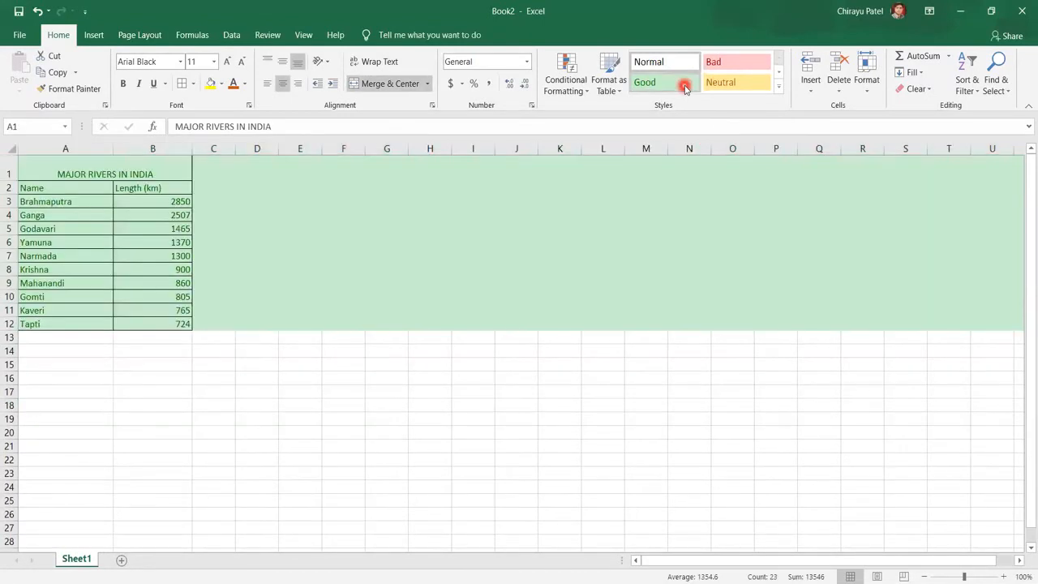
{"action": "left_click", "coordinate": [747, 84]}
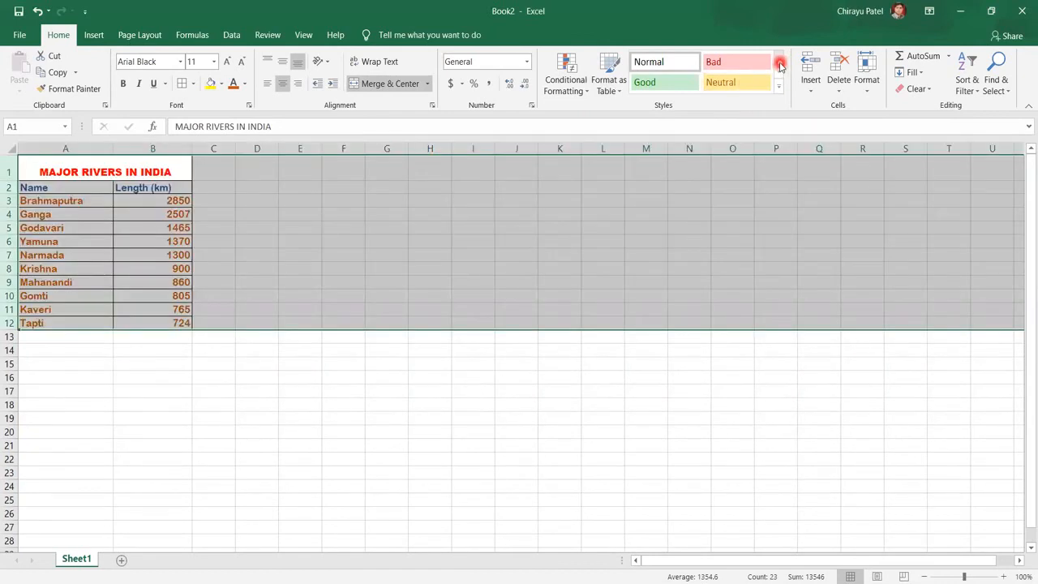
{"action": "left_click", "coordinate": [399, 404]}
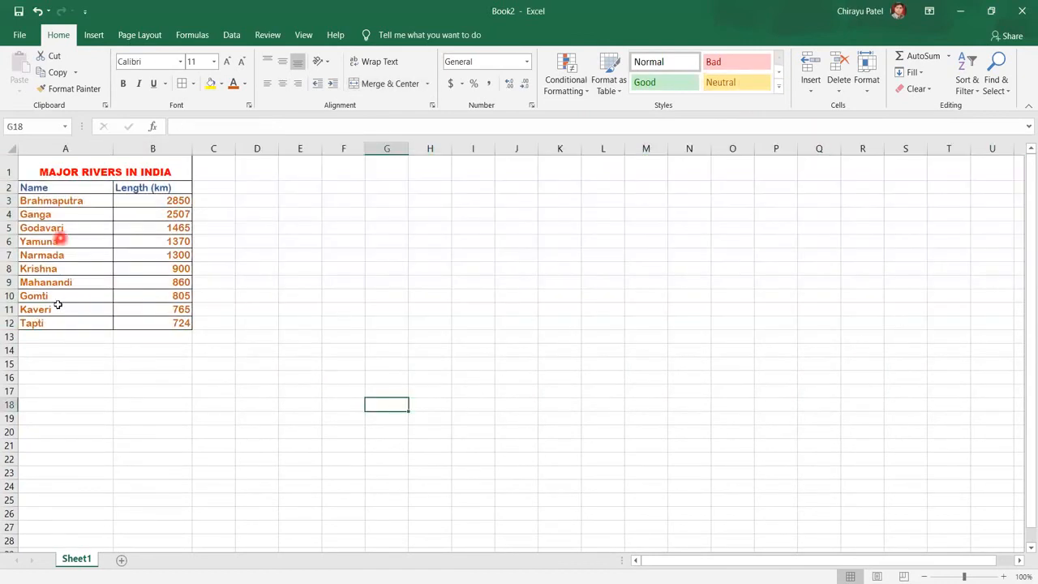
- Enter the label "Total length" in cell A13 below the last river name
{"action": "left_click", "coordinate": [47, 341]}
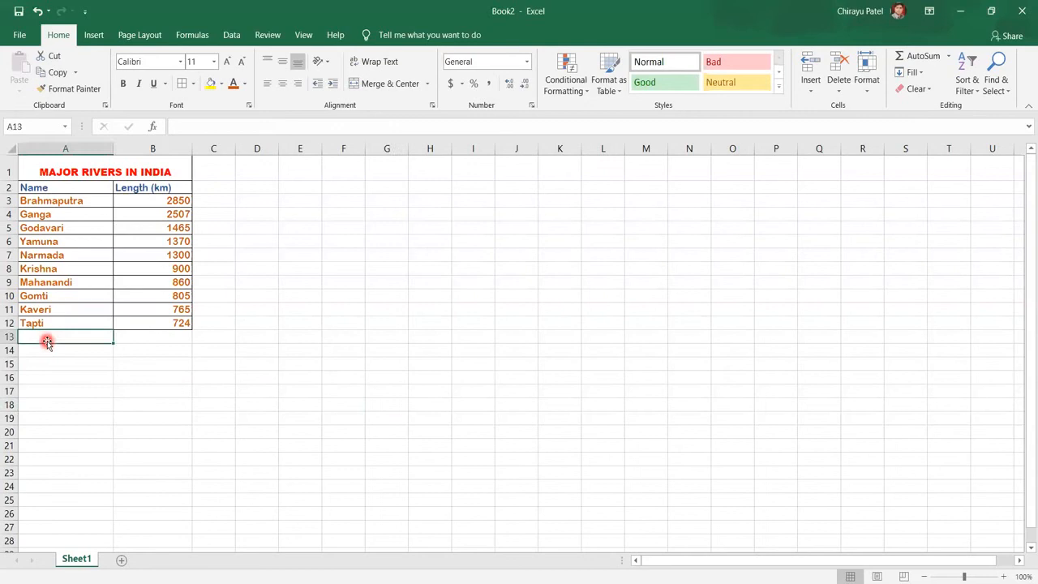
{"action": "type", "text": "T"}
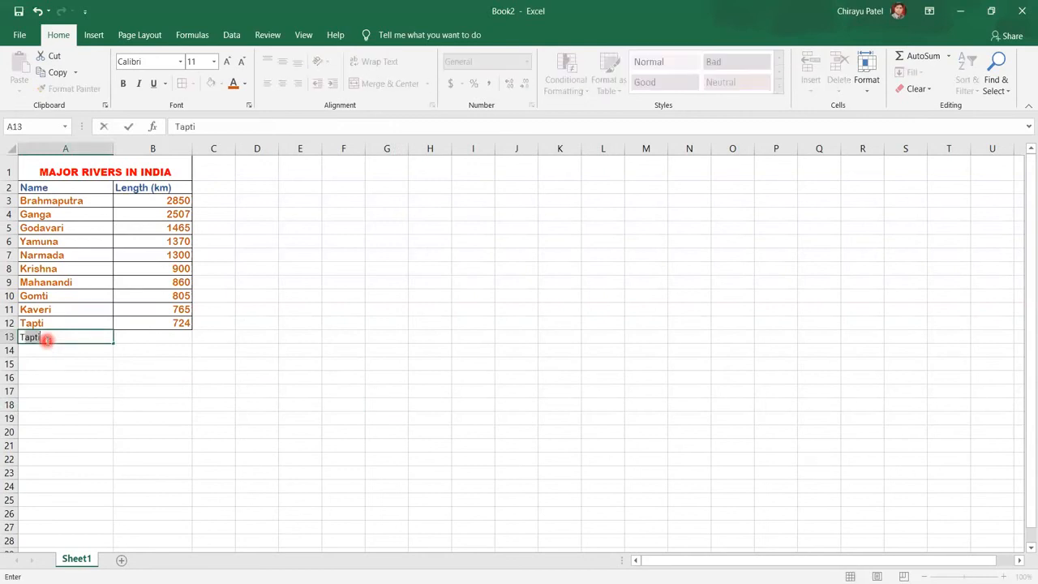
{"action": "type", "text": "otal length"}
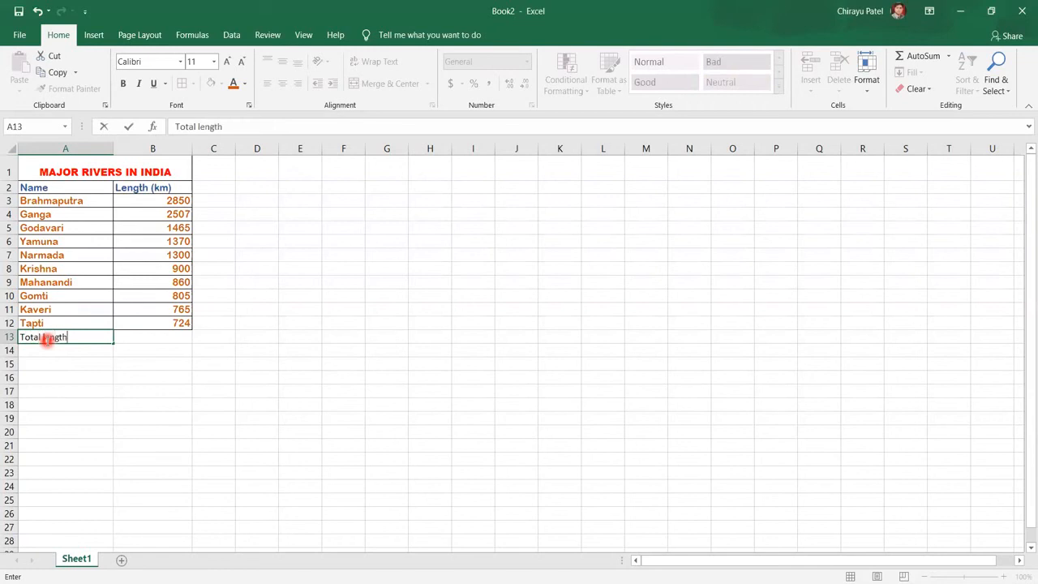
- Calculate the total river length in cell B13 with the formula =sum(b3:b12)
{"action": "left_click", "coordinate": [146, 339]}
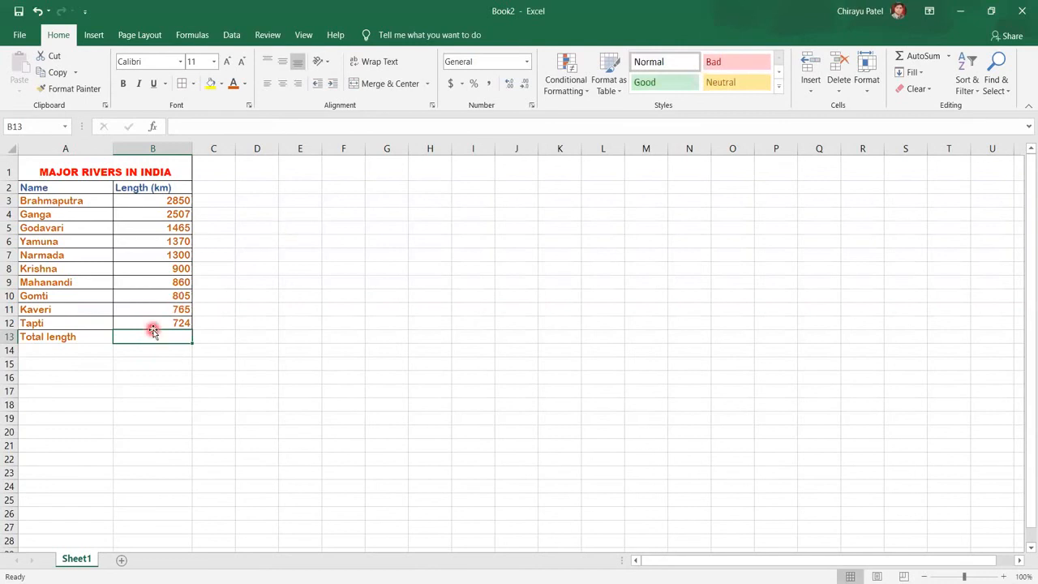
{"action": "type", "text": "="}
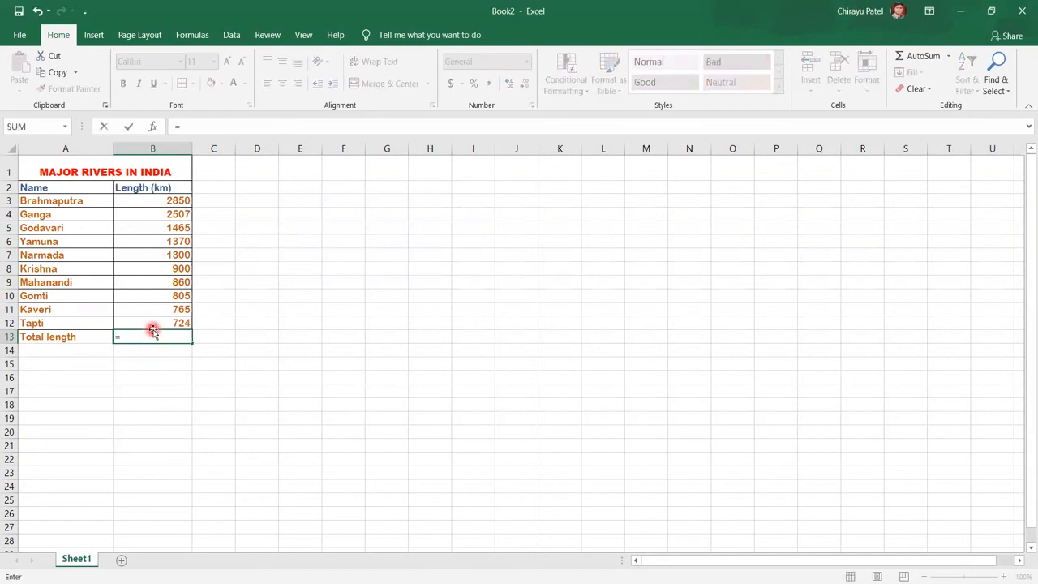
{"action": "type", "text": "sum"}
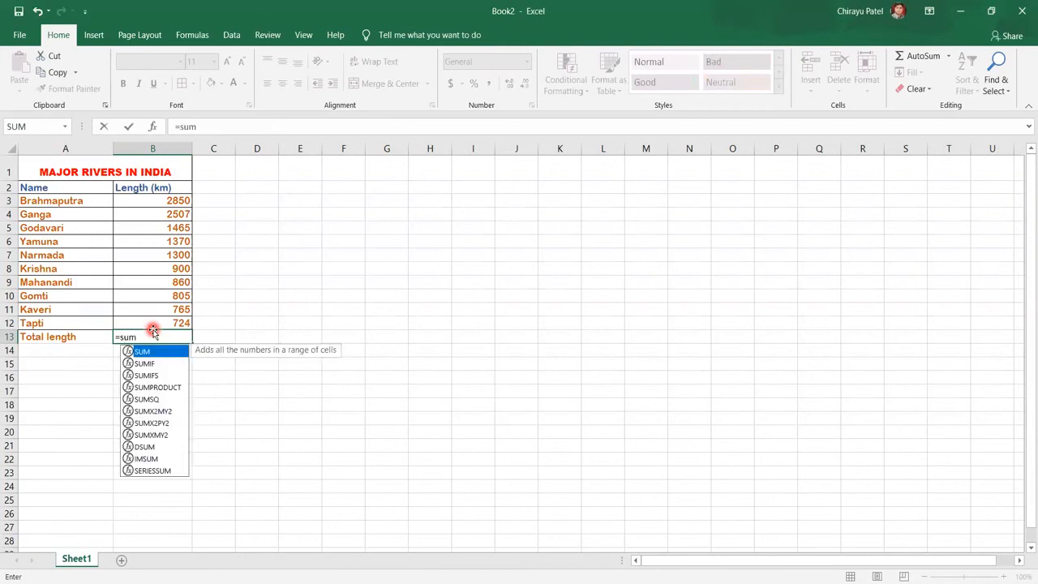
{"action": "type", "text": "("}
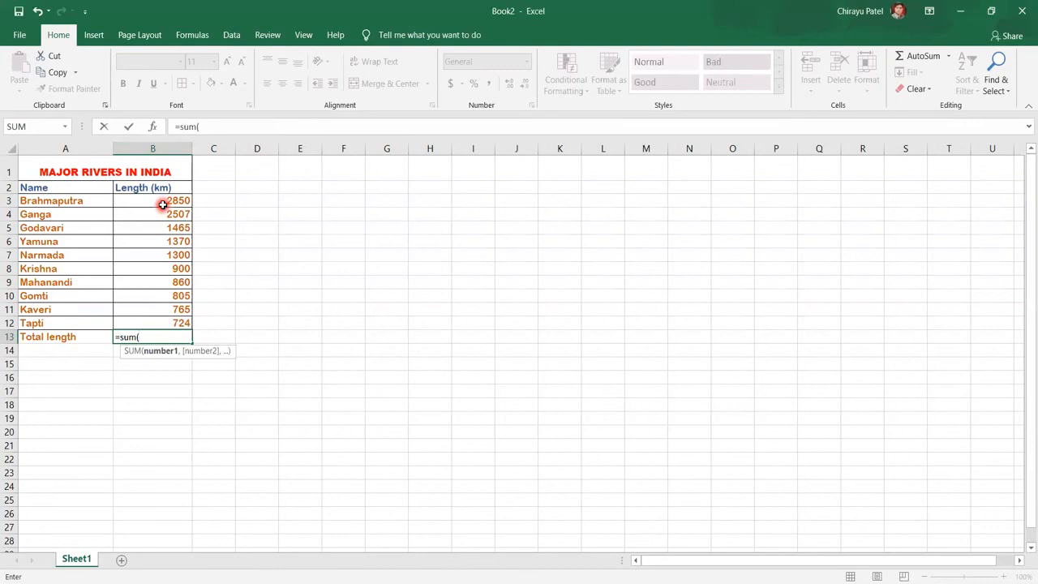
{"action": "type", "text": "b3"}
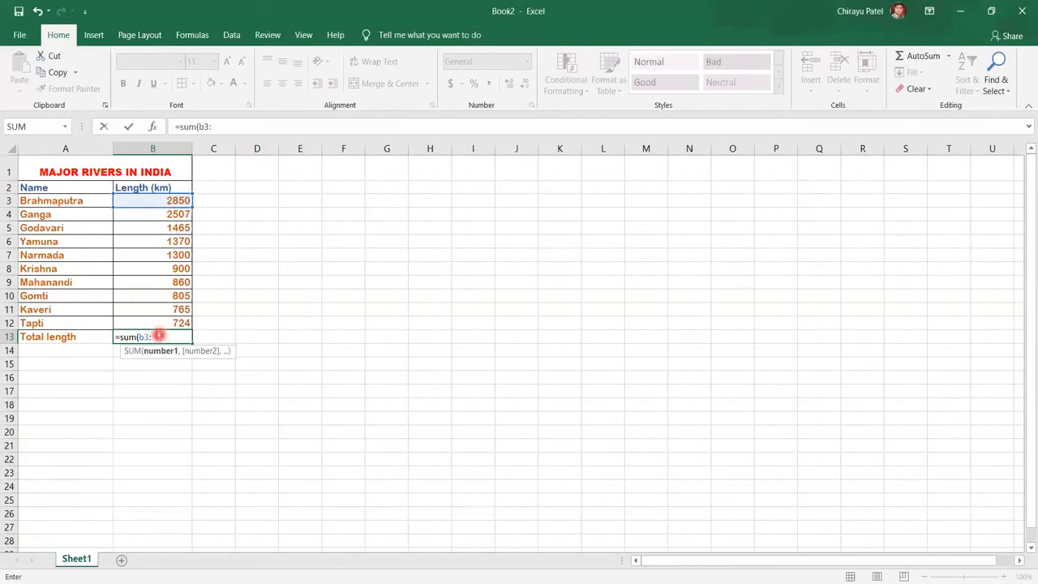
{"action": "type", "text": ":b12)"}
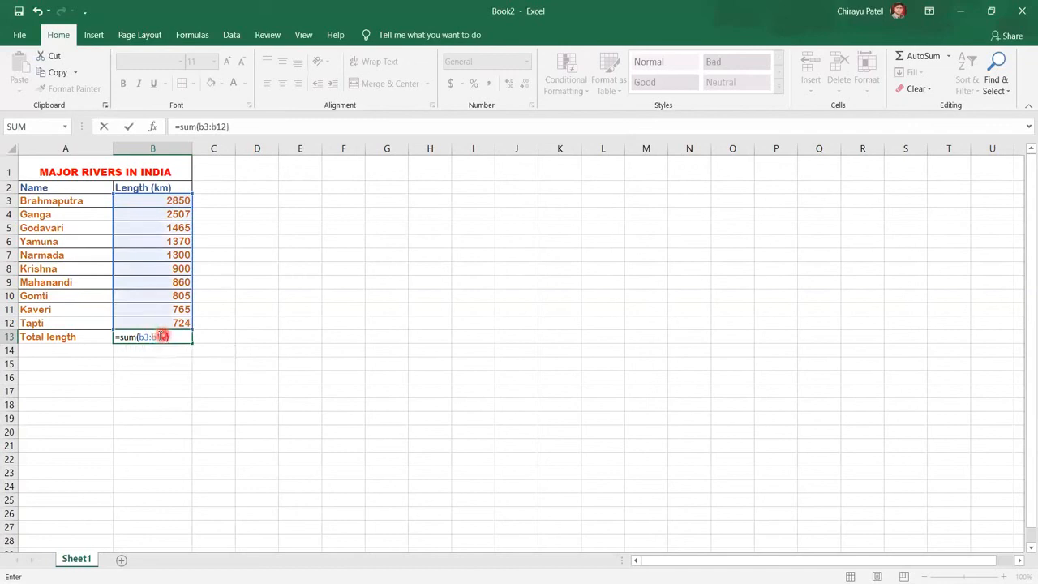
{"action": "key", "text": "Return"}
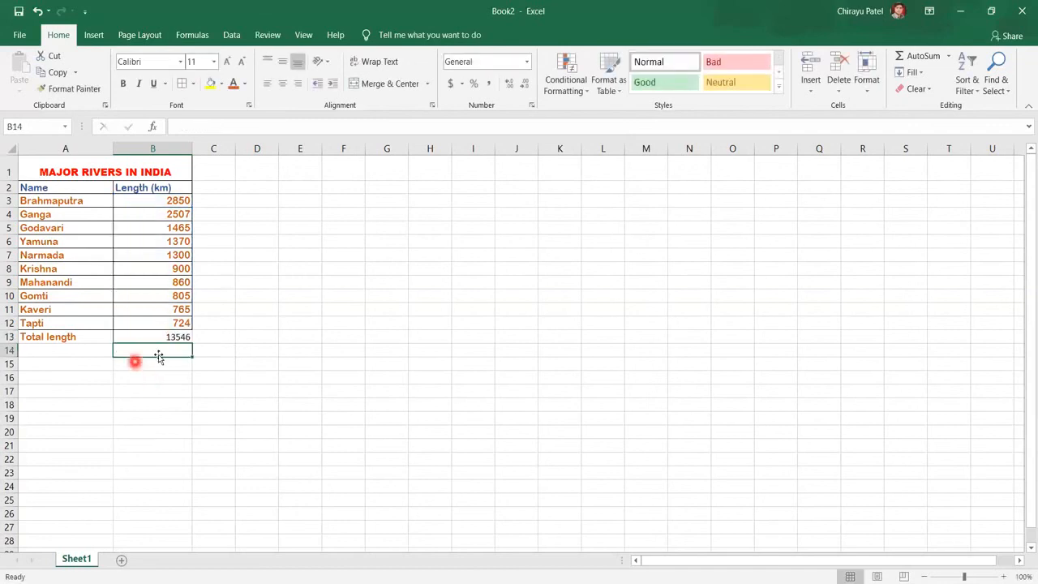
- Enter the label "Average length" in cell A14 below "Total length"
{"action": "left_click", "coordinate": [78, 350]}
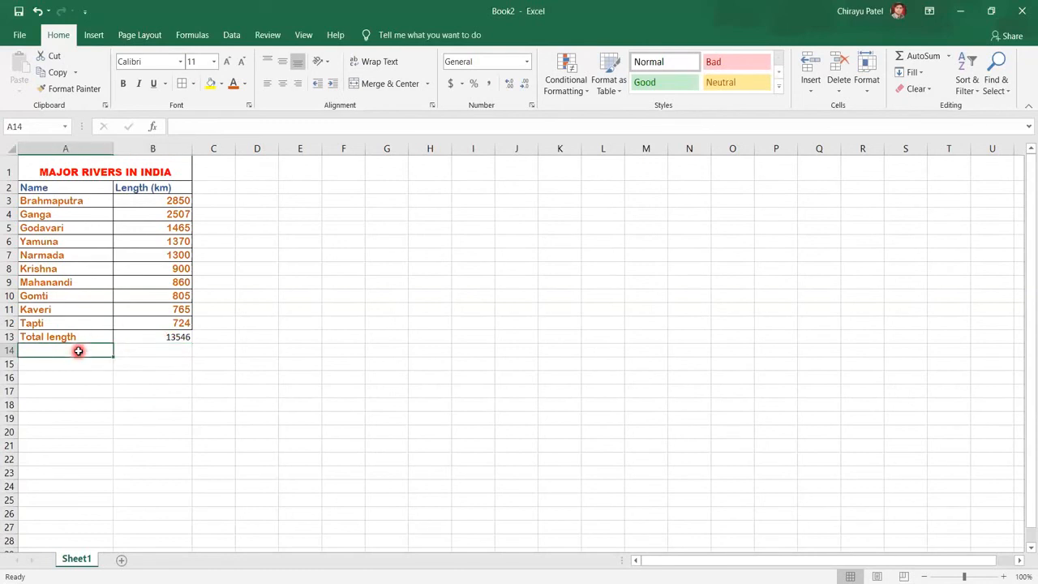
{"action": "type", "text": "Average"}
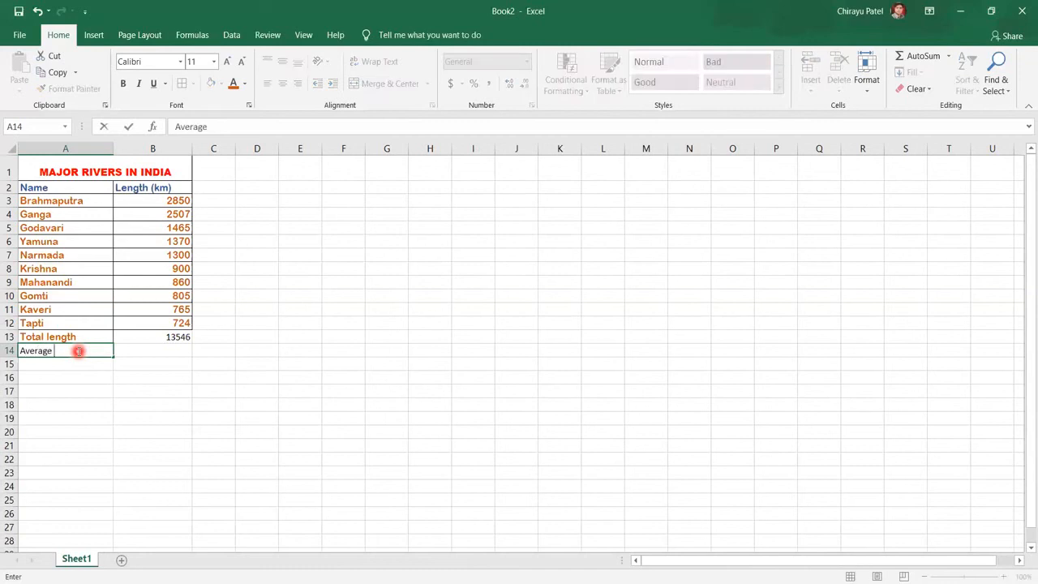
{"action": "type", "text": " length"}
- Insert the AutoSum Average function in cell B14 and correct its range to B3:B12
{"action": "left_click", "coordinate": [144, 354]}
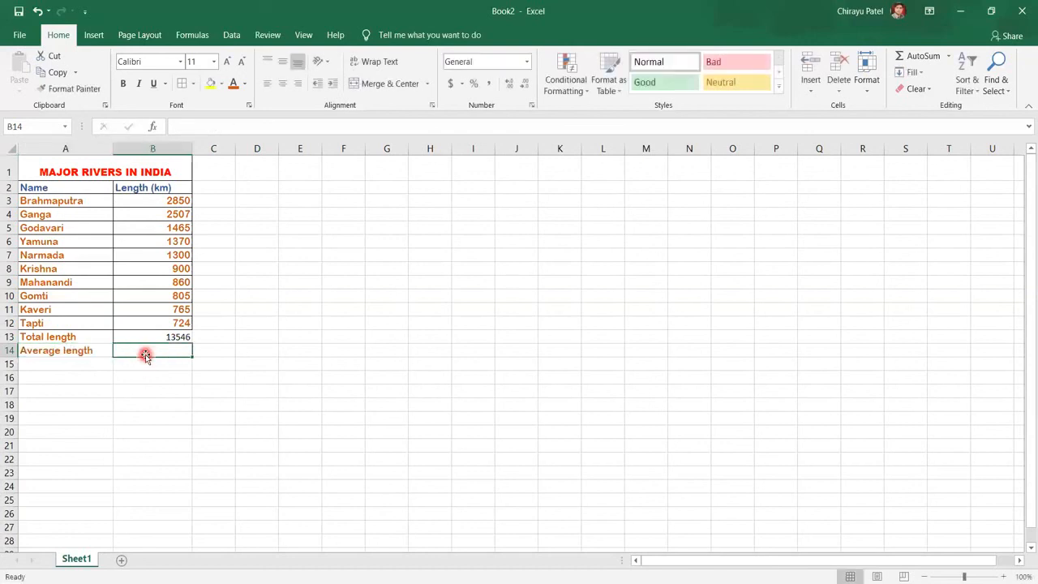
{"action": "left_click", "coordinate": [947, 58]}
{"action": "left_click", "coordinate": [948, 59]}
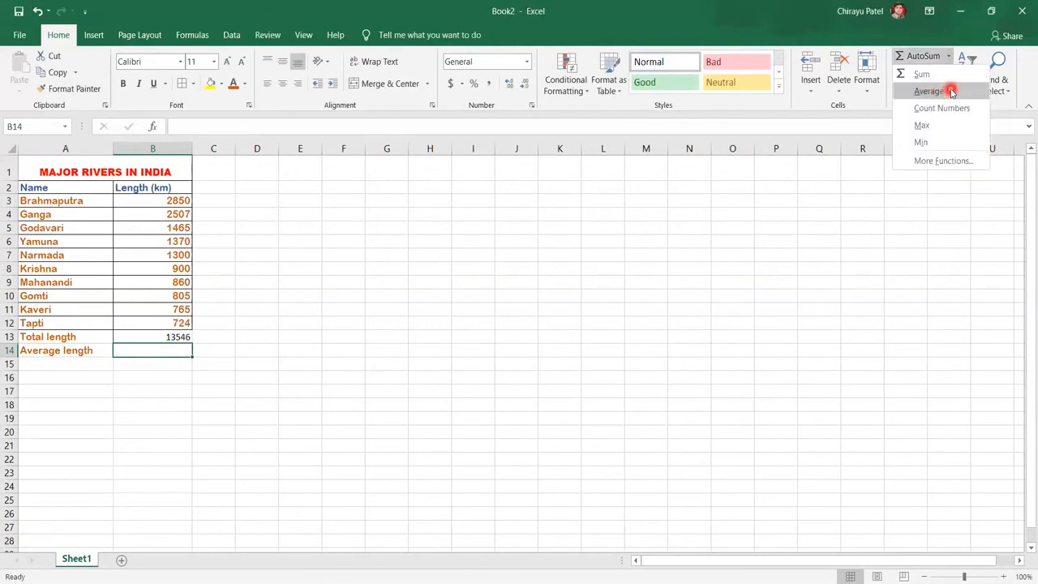
{"action": "left_click", "coordinate": [952, 92]}
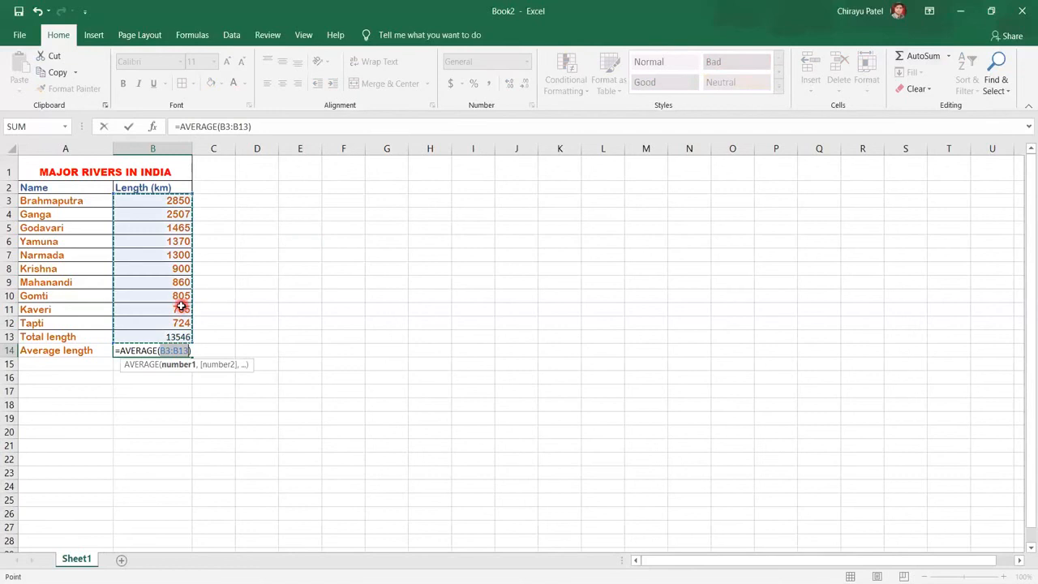
{"action": "left_click", "coordinate": [185, 350]}
{"action": "key", "text": "BackSpace"}
{"action": "type", "text": "2"}
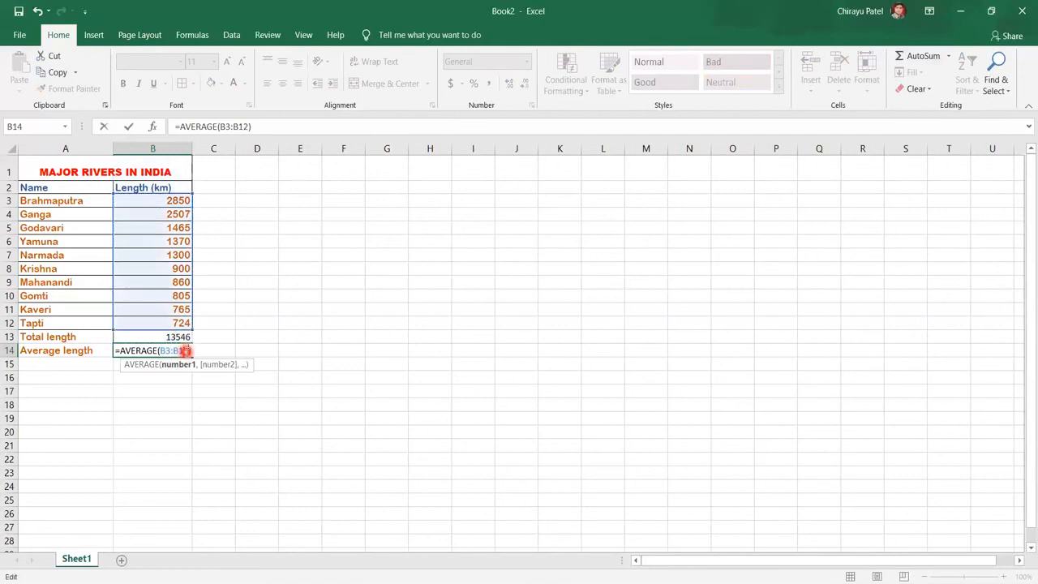
{"action": "key", "text": "Return"}
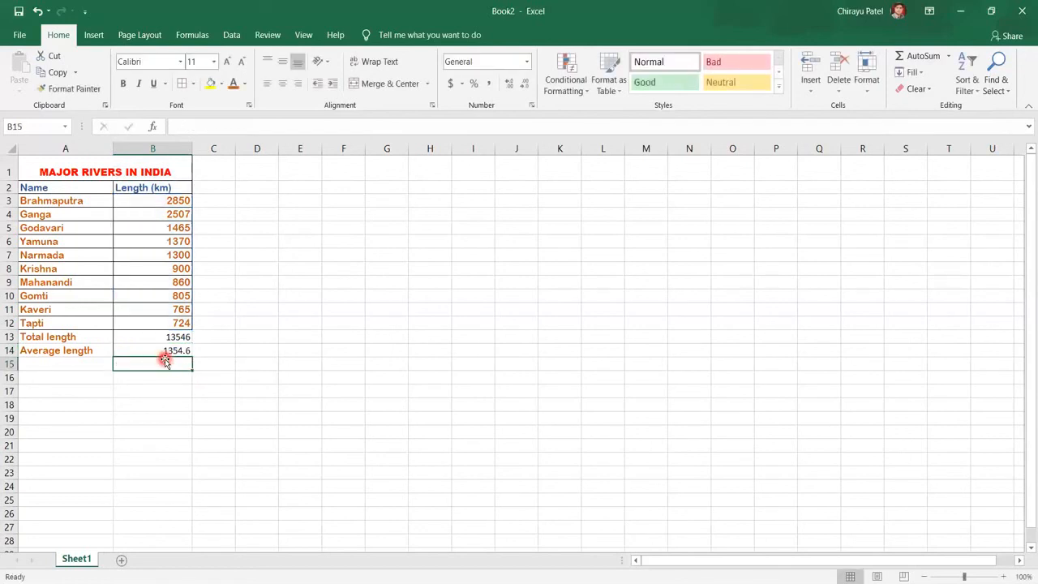
- Enter the label "Maximum length" in cell A15 below "Average length"
{"action": "left_click", "coordinate": [66, 366]}
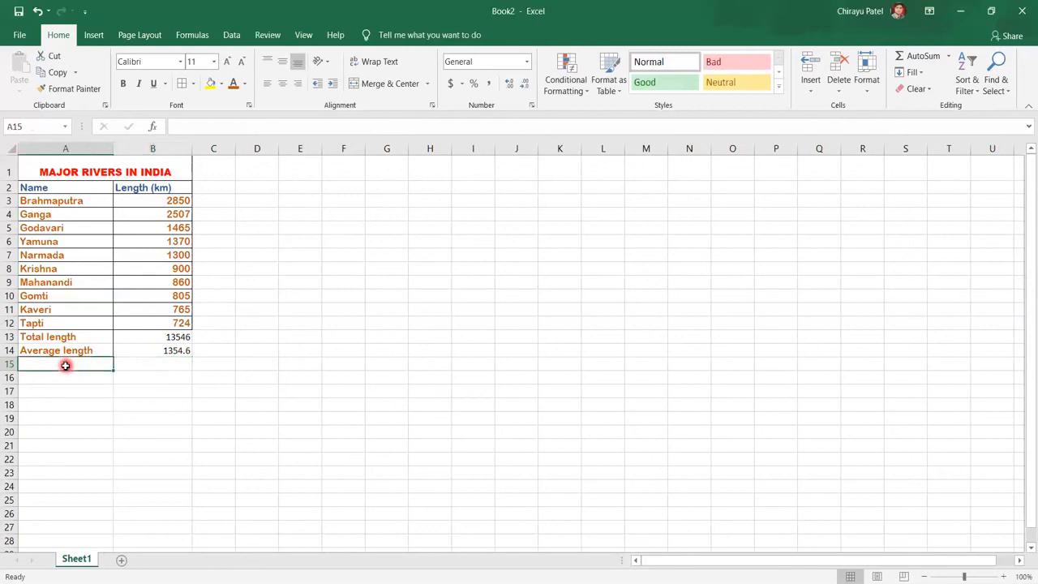
{"action": "type", "text": "M"}
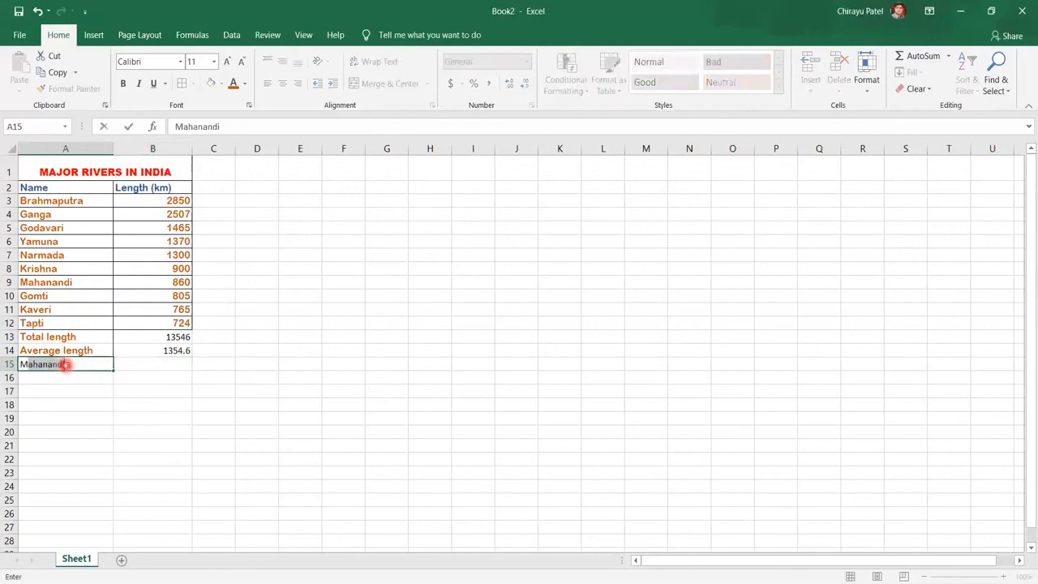
{"action": "type", "text": "aximum length"}
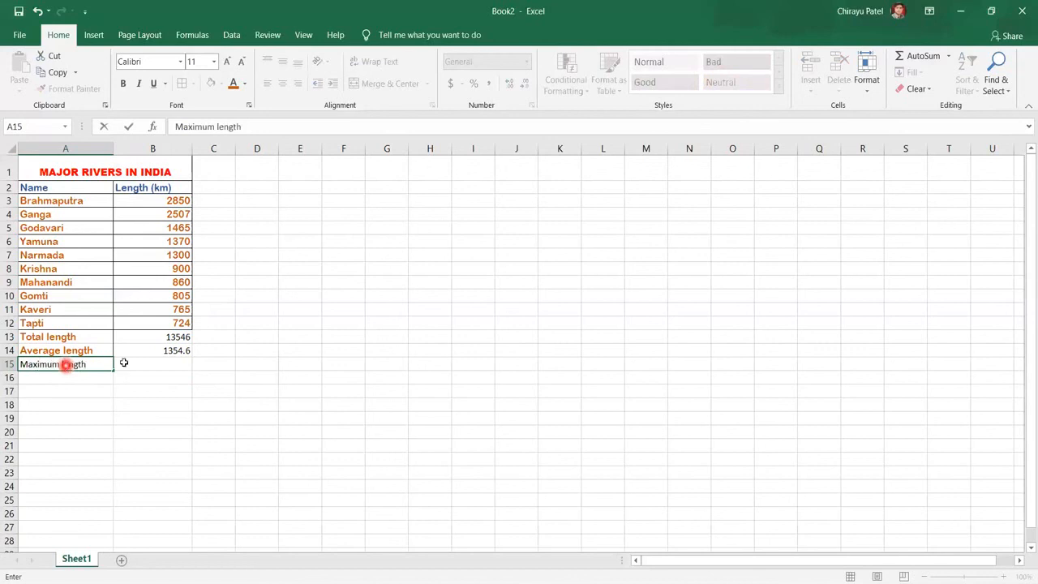
- Insert the AutoSum Max function in cell B15 and replace its range with b3:b12
{"action": "left_click", "coordinate": [154, 364]}
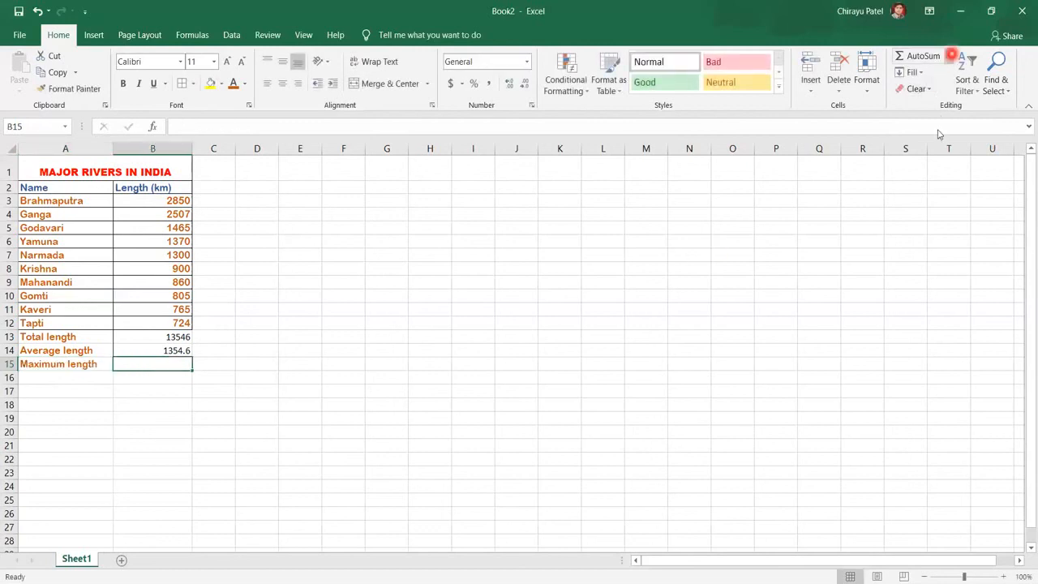
{"action": "left_click", "coordinate": [952, 56]}
{"action": "left_click", "coordinate": [938, 133]}
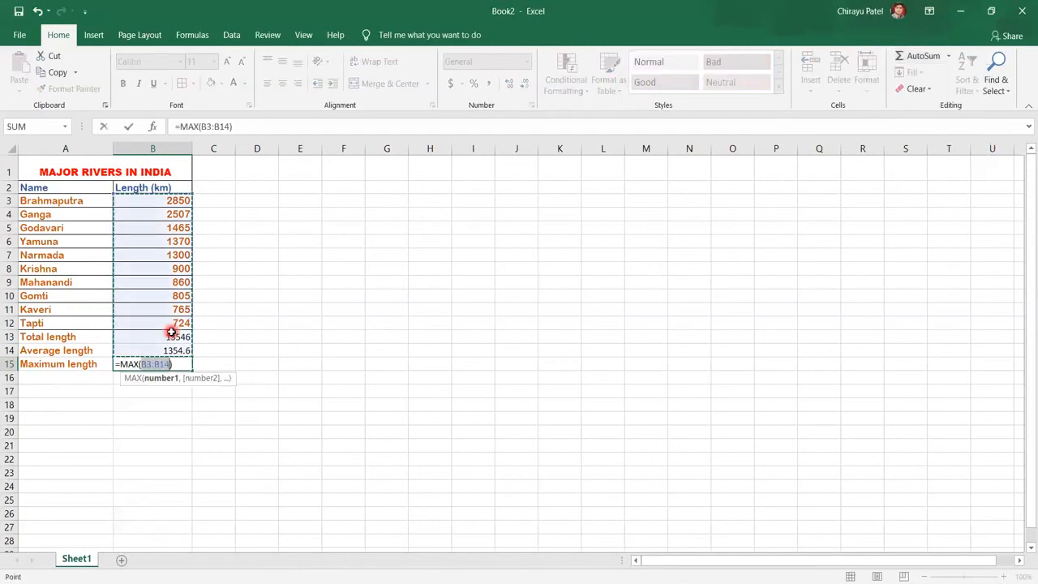
{"action": "key", "text": "BackSpace"}
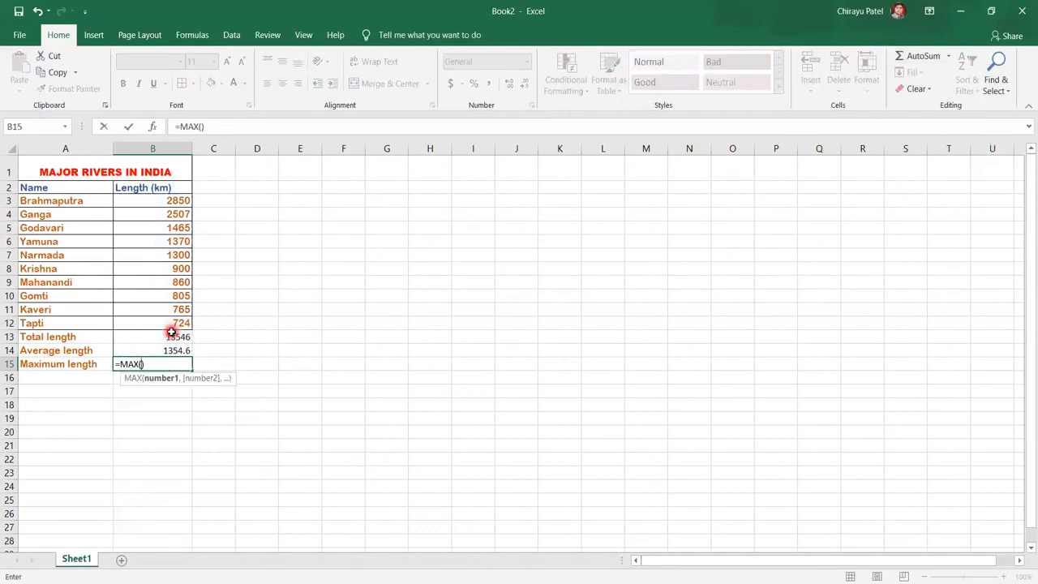
{"action": "type", "text": "b3:"}
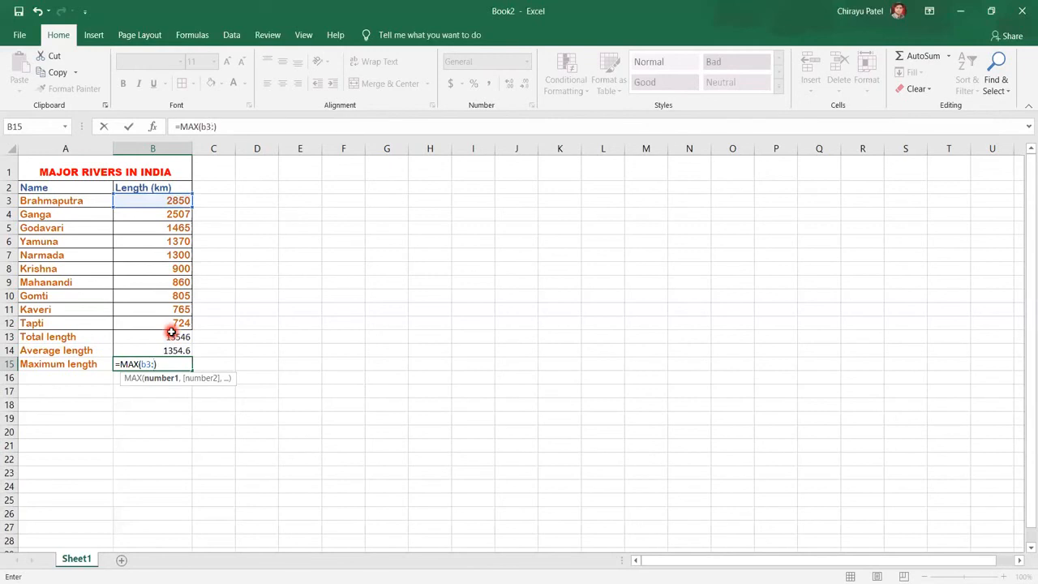
{"action": "type", "text": "b12"}
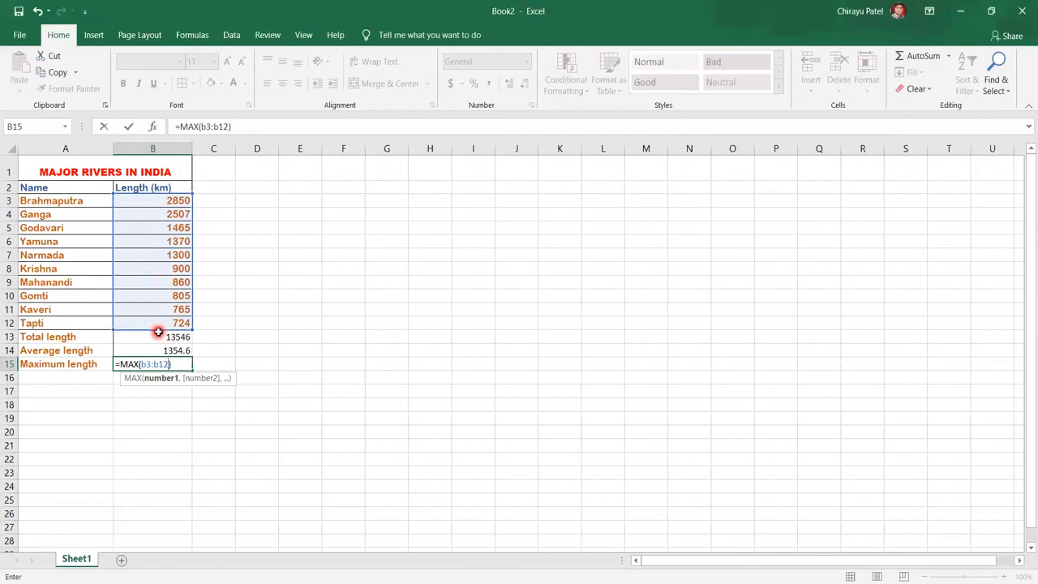
{"action": "key", "text": "Return"}
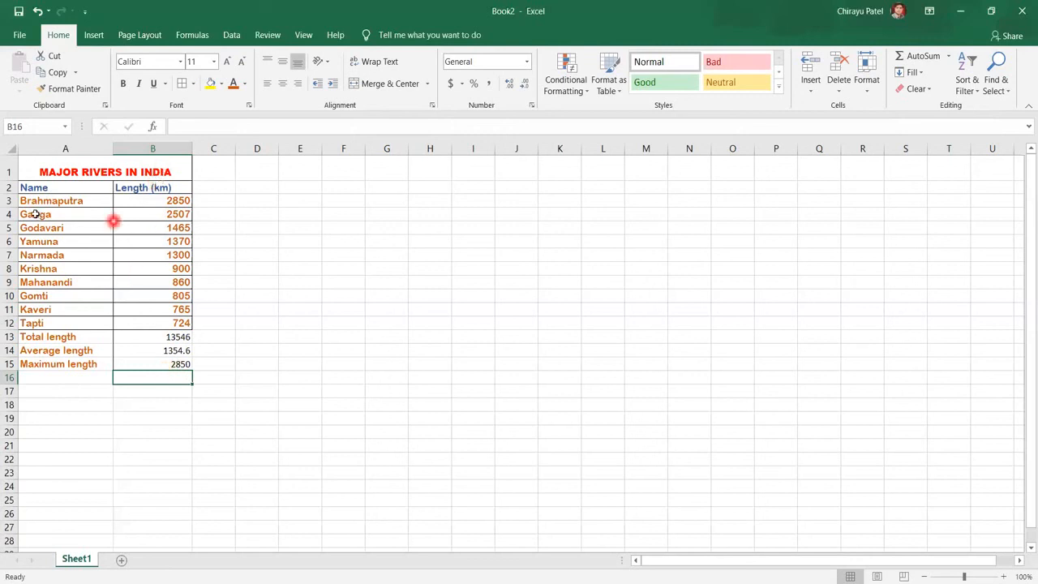
- Enter the label "Minimum length" in cell A16 and the formula =min(b3:b12) in B16
{"action": "left_click", "coordinate": [42, 378]}
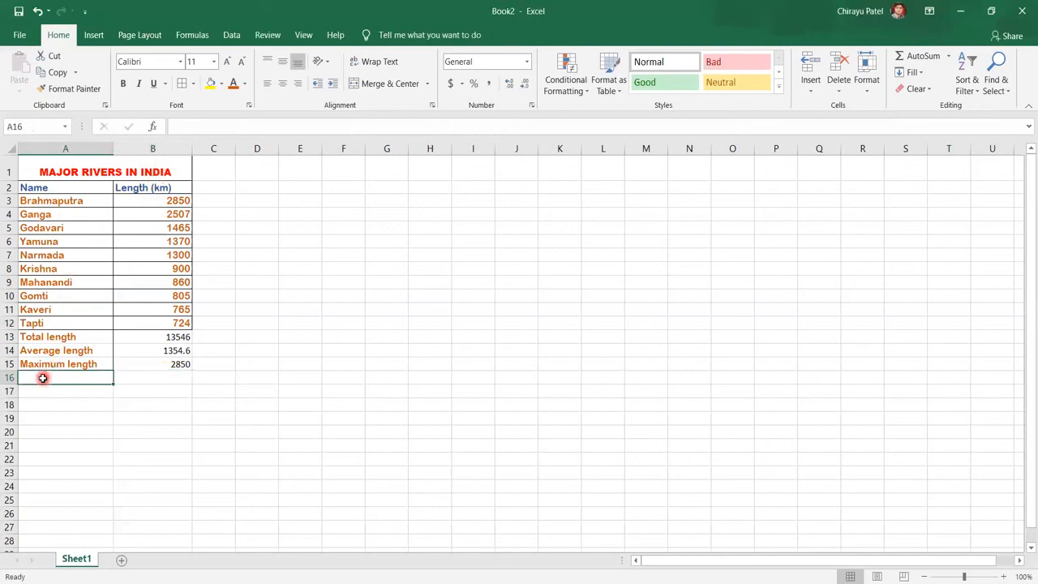
{"action": "type", "text": "Minimum length"}
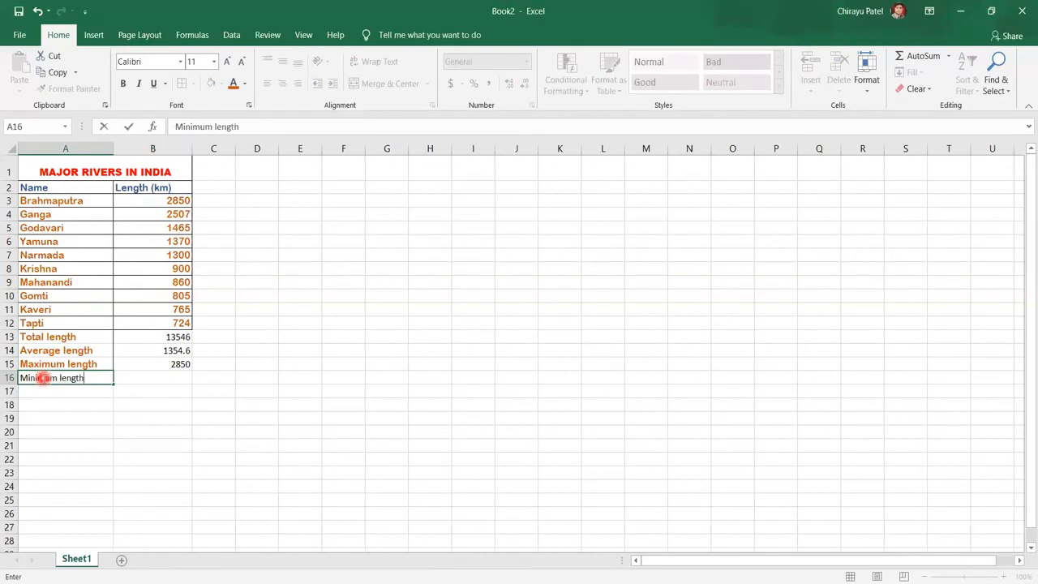
{"action": "left_click", "coordinate": [160, 379]}
{"action": "type", "text": "="}
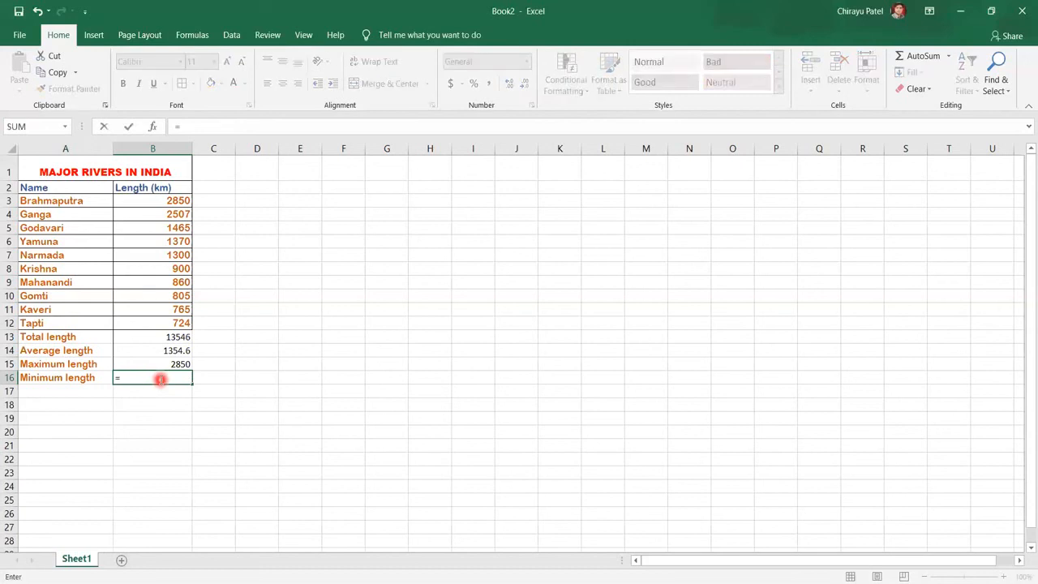
{"action": "type", "text": "min(b3:"}
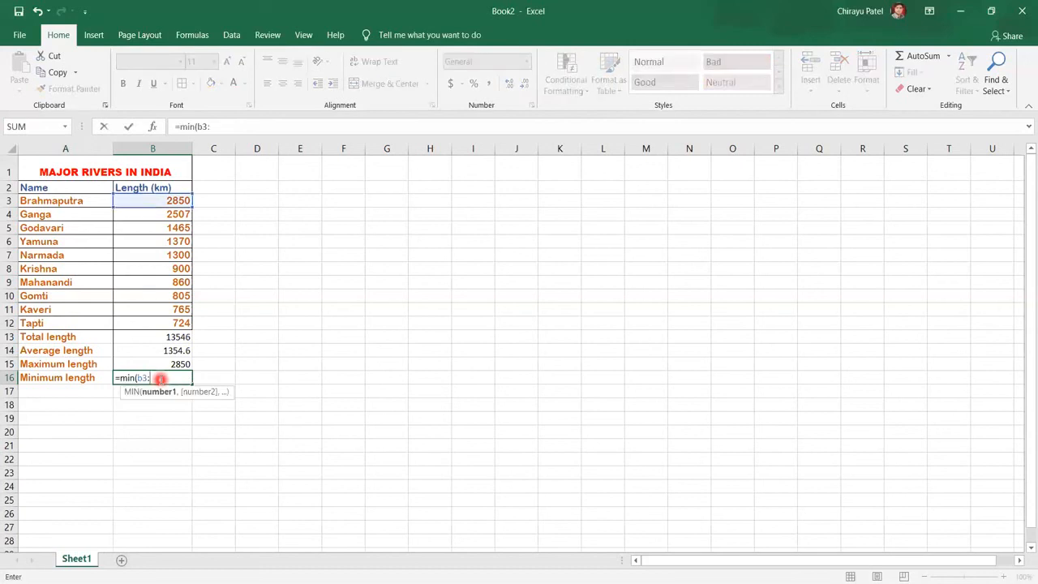
{"action": "type", "text": "b12"}
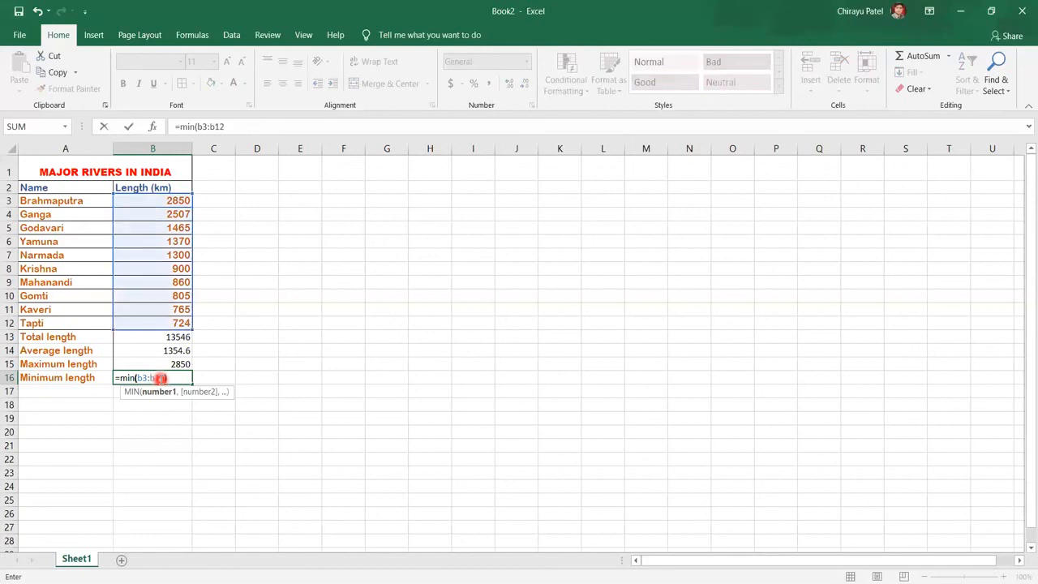